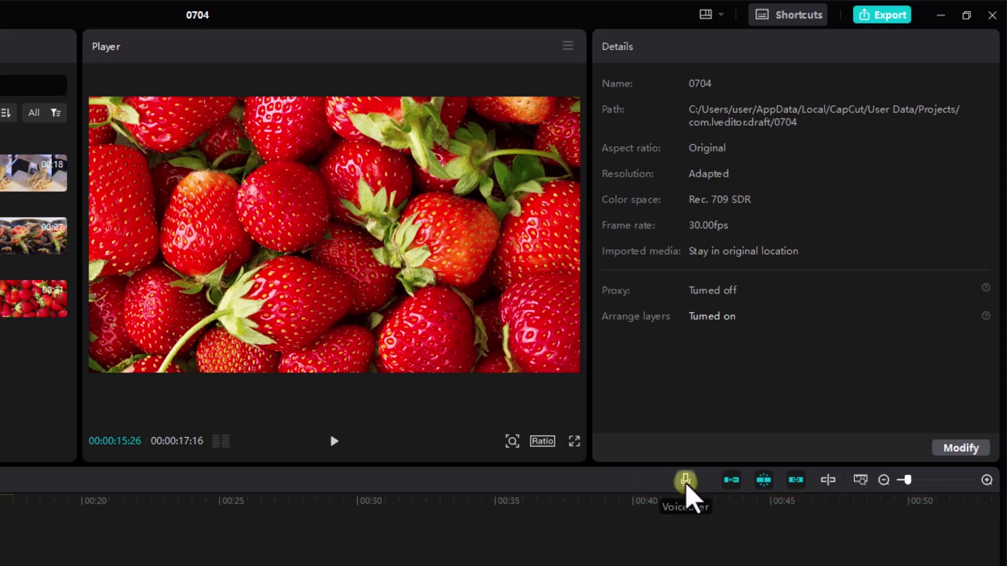
# - Open the voiceover recording settings to view the input device and volume options, and close them
pyautogui.click(686, 481)
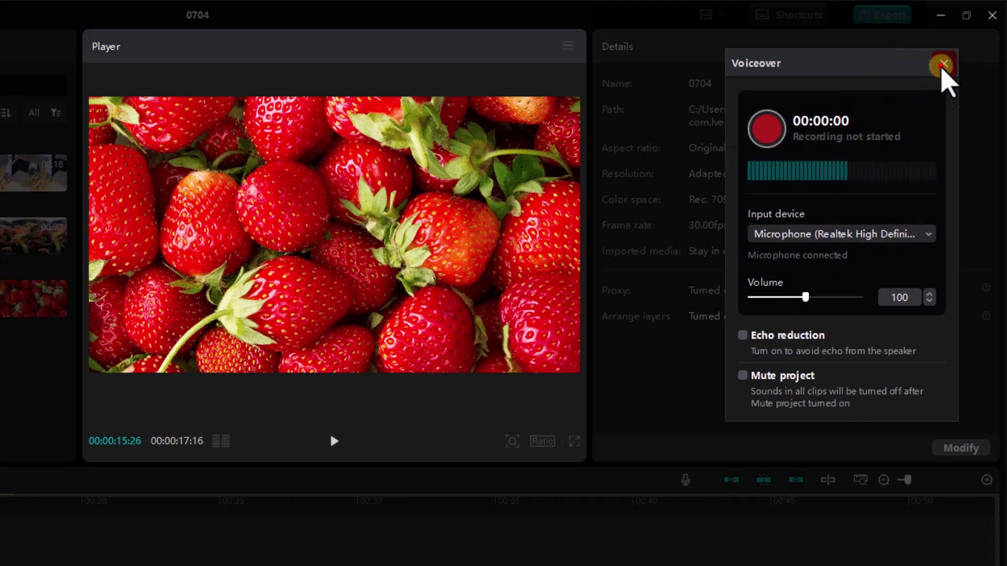
pyautogui.click(944, 64)
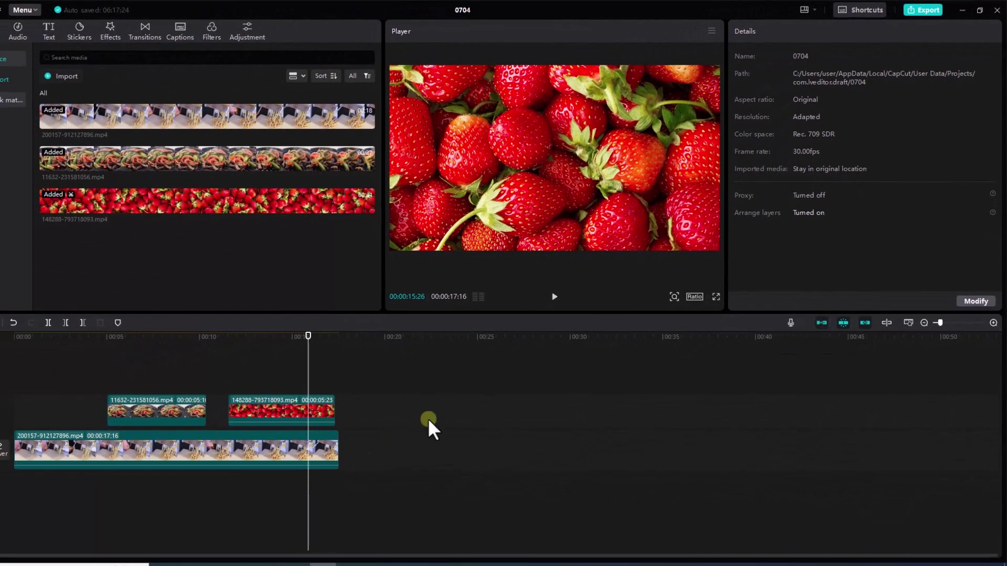
# - Select all three timeline clips and try to move them away from the timeline start with the main track magnet on
pyautogui.moveTo(454, 396); pyautogui.dragTo(260, 459)
pyautogui.hotkey('ctrl', 'z')
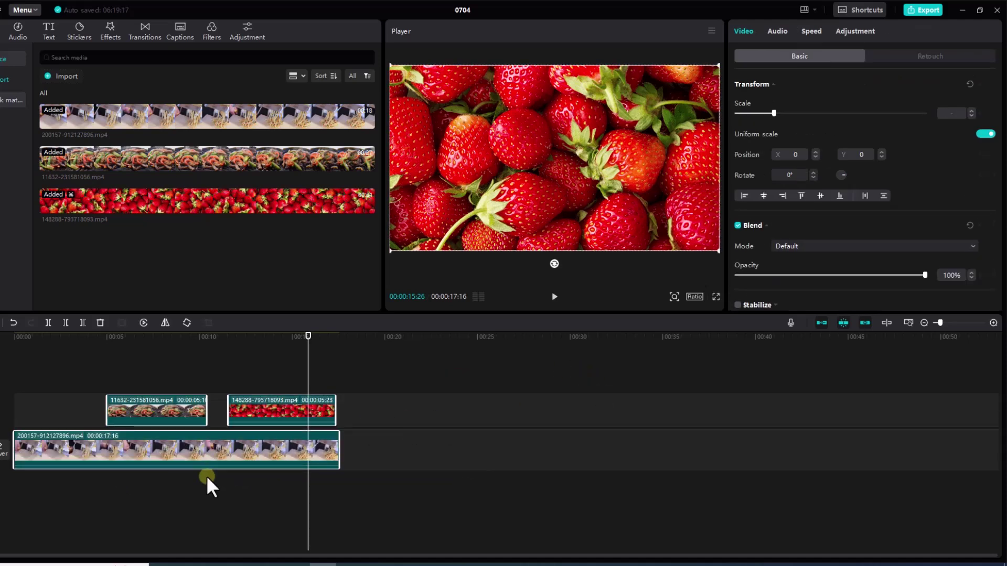
pyautogui.click(91, 452)
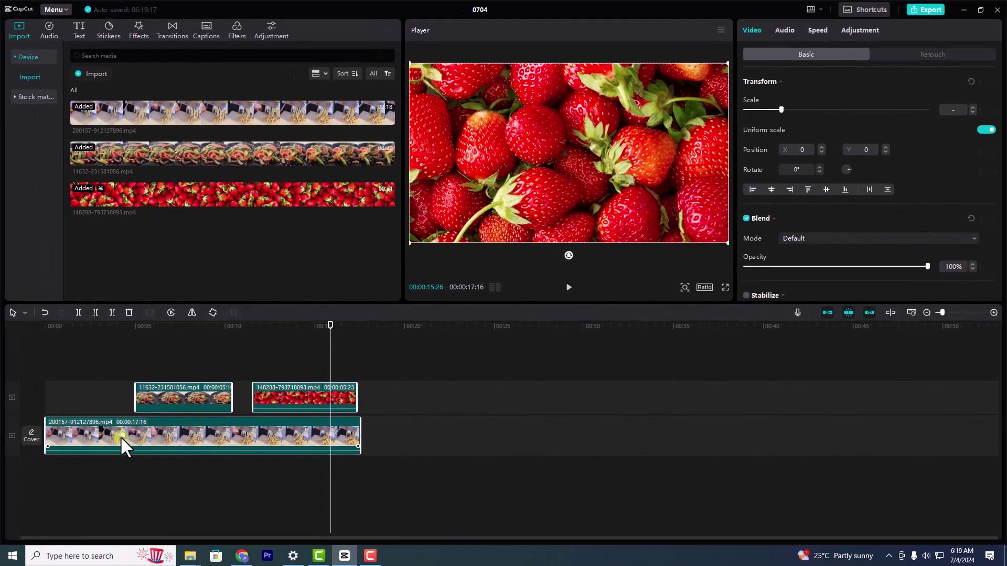
pyautogui.moveTo(124, 446); pyautogui.dragTo(295, 440)
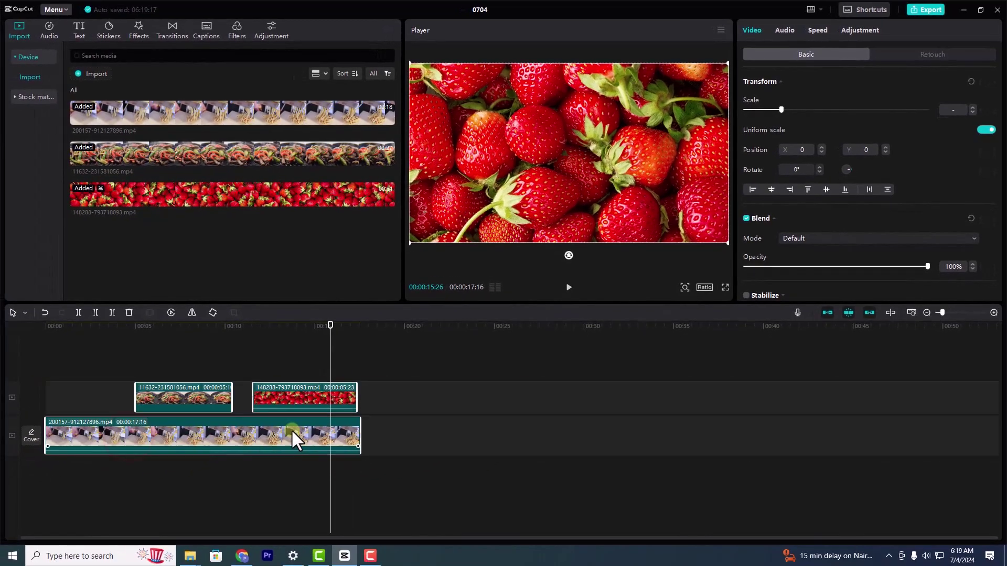
pyautogui.click(51, 440)
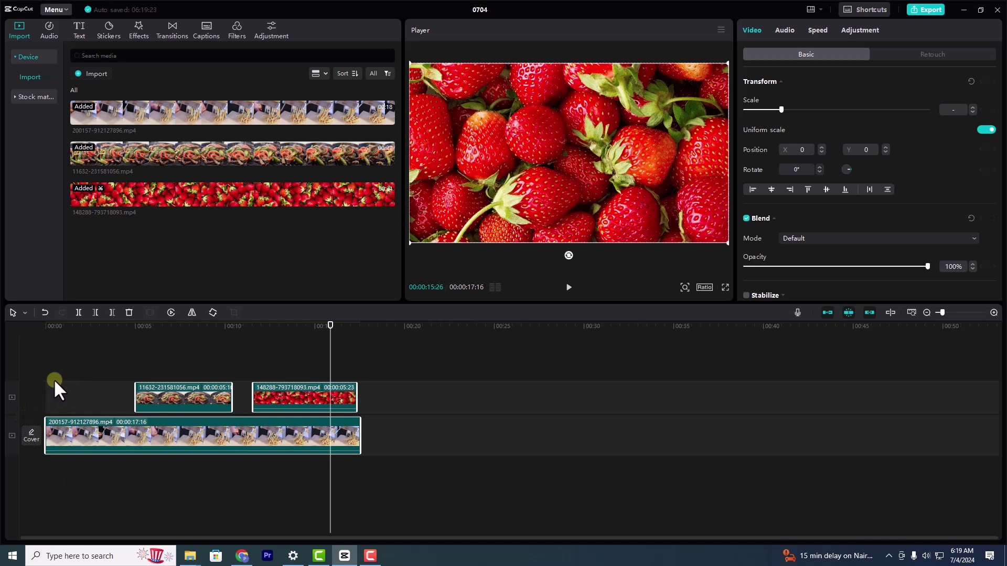
pyautogui.moveTo(51, 383); pyautogui.dragTo(36, 412)
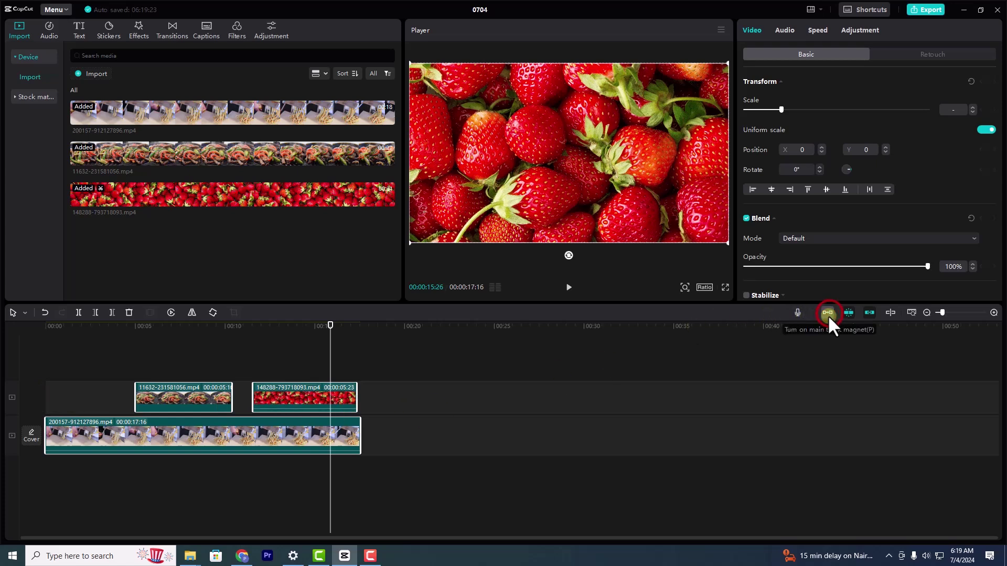
# - With the main track magnet off, move all three clips about 12 seconds later, and turn the magnet back on
pyautogui.moveTo(268, 446); pyautogui.dragTo(481, 450)
pyautogui.click(192, 464)
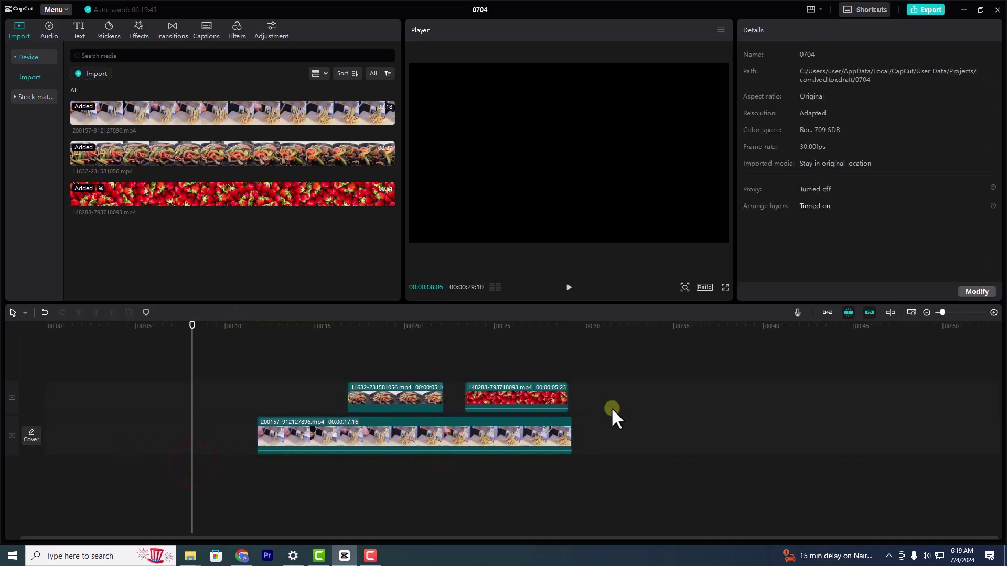
pyautogui.moveTo(615, 418); pyautogui.dragTo(375, 488)
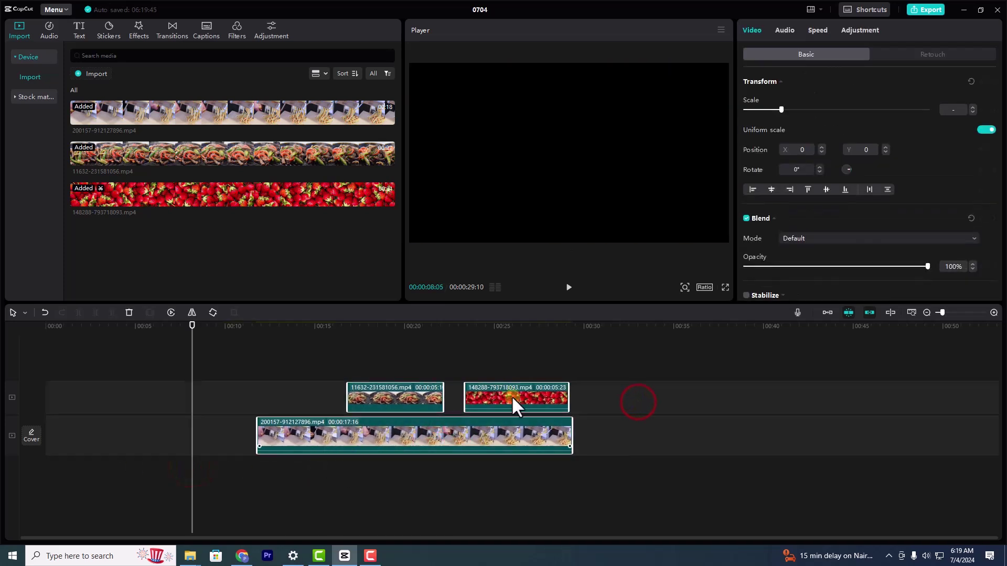
pyautogui.click(828, 313)
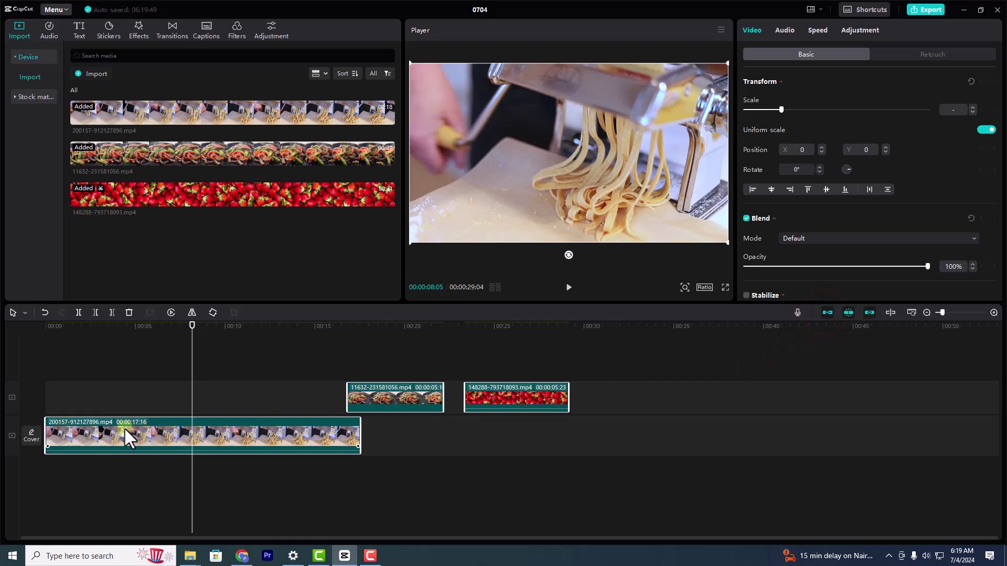
# - Lift the clips off the main track and reposition the steak clip to about 2 s and the strawberry clip to about 8 s
pyautogui.moveTo(406, 414); pyautogui.dragTo(418, 438)
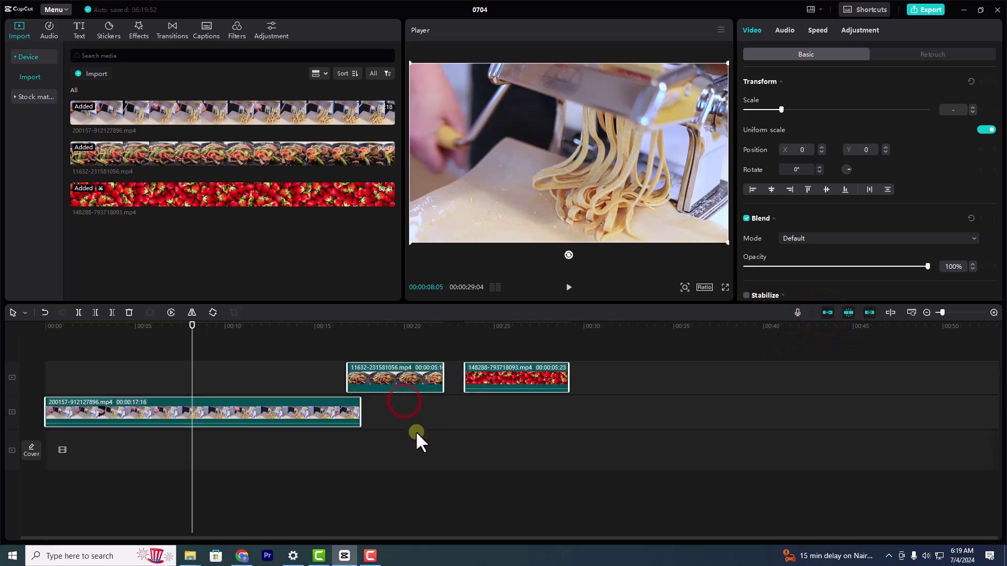
pyautogui.click(420, 442)
pyautogui.moveTo(392, 391); pyautogui.dragTo(124, 391)
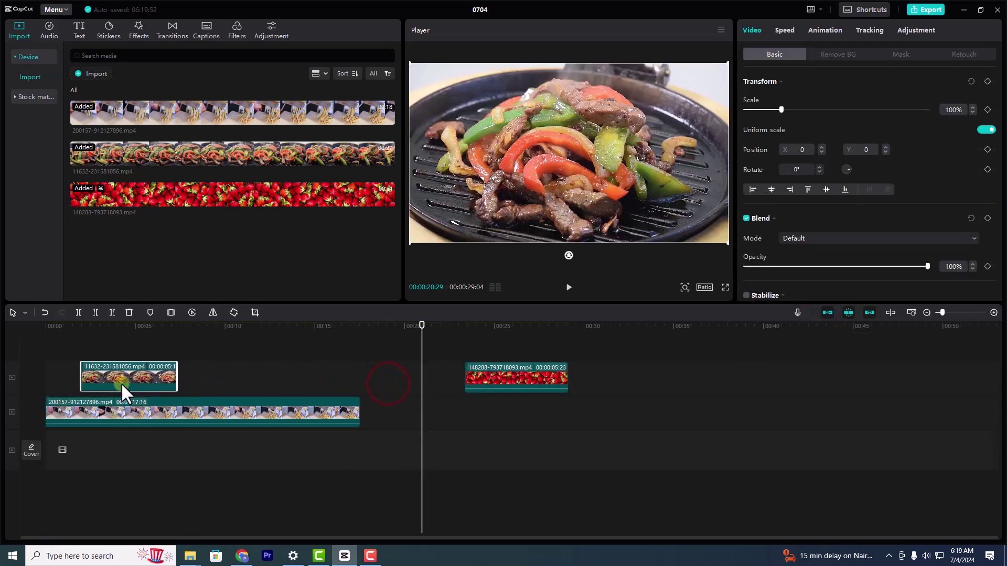
pyautogui.moveTo(507, 382); pyautogui.dragTo(234, 390)
pyautogui.click(587, 478)
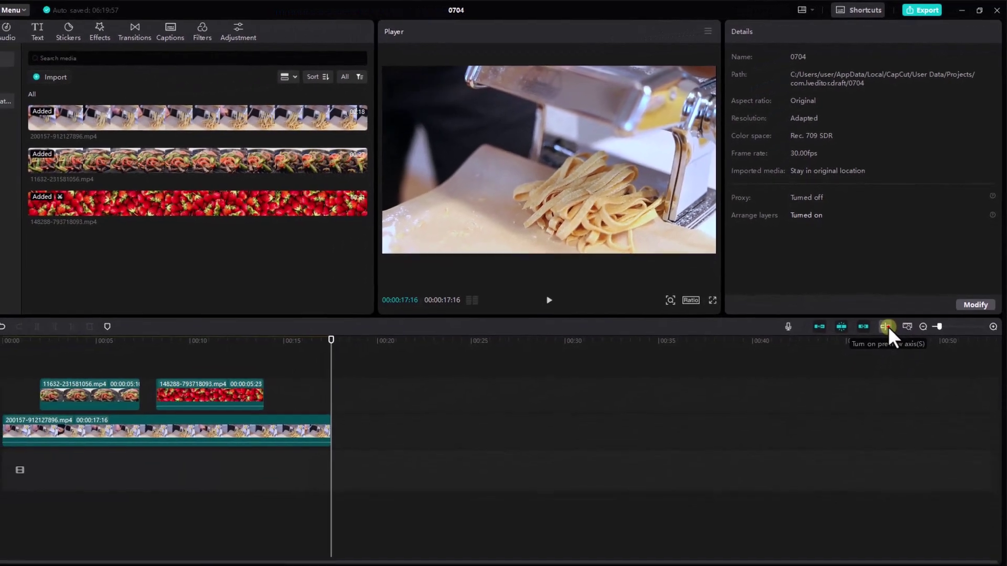
# - Skim the timeline footage with the preview axis turned on, and turn the preview axis off
pyautogui.click(847, 428)
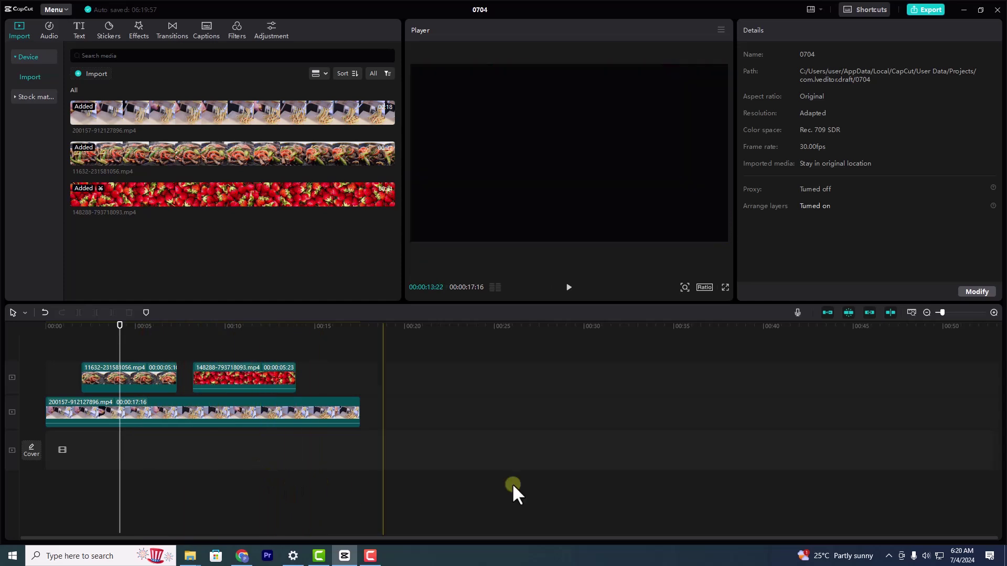
pyautogui.click(890, 313)
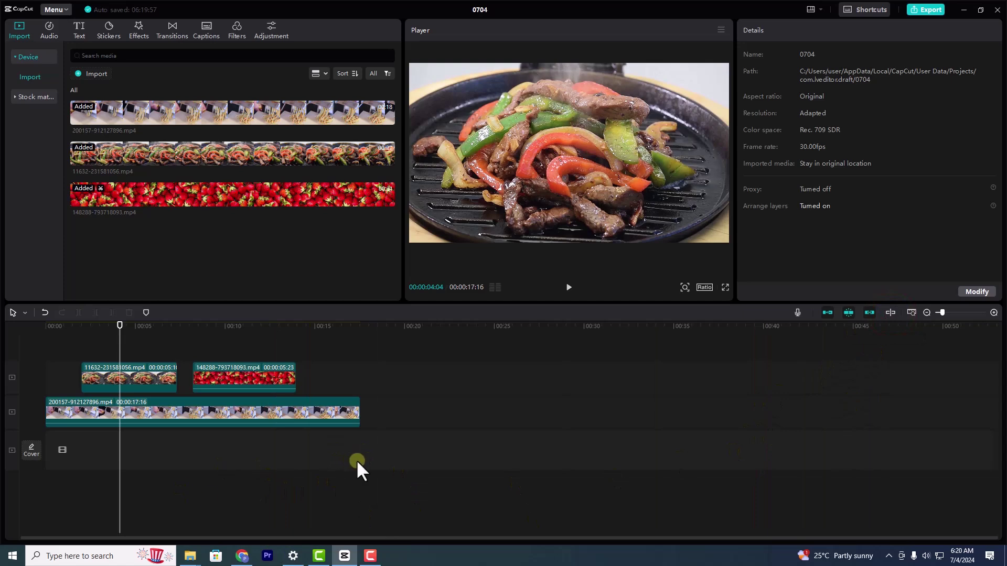
# - Select the steak clip 11632-231581056.mp4 and place the playhead at 00:00:02:21
pyautogui.click(245, 370)
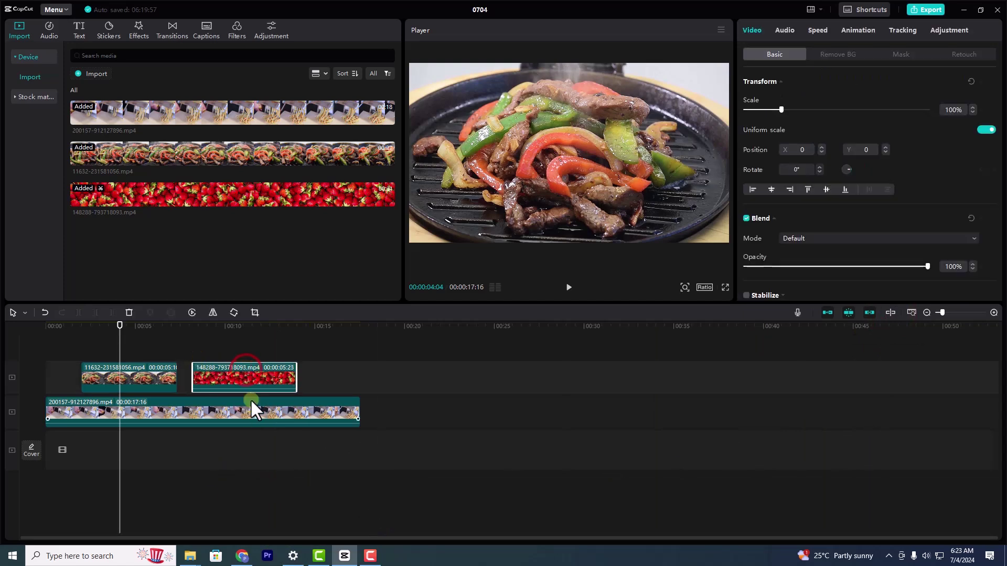
pyautogui.click(168, 391)
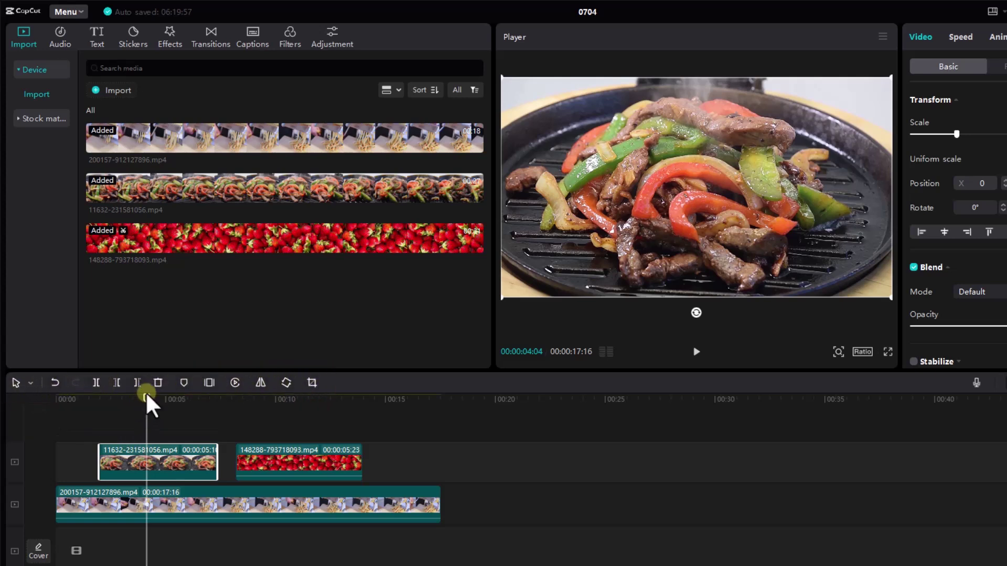
pyautogui.moveTo(145, 411); pyautogui.dragTo(114, 410)
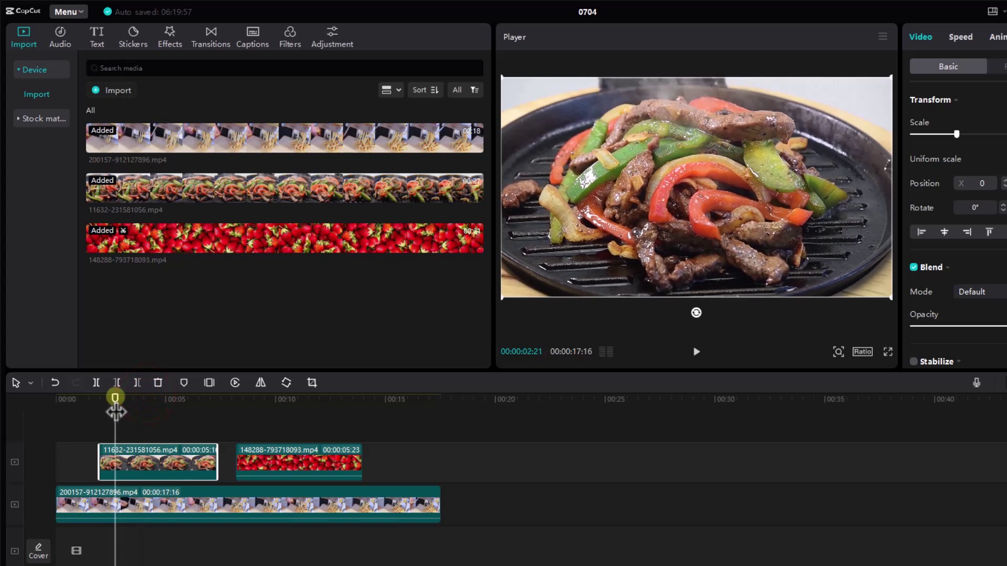
# - With the Select tool, move the strawberry clip to start at about 9.6 s and the steak clip to about 1.7 s
pyautogui.click(28, 383)
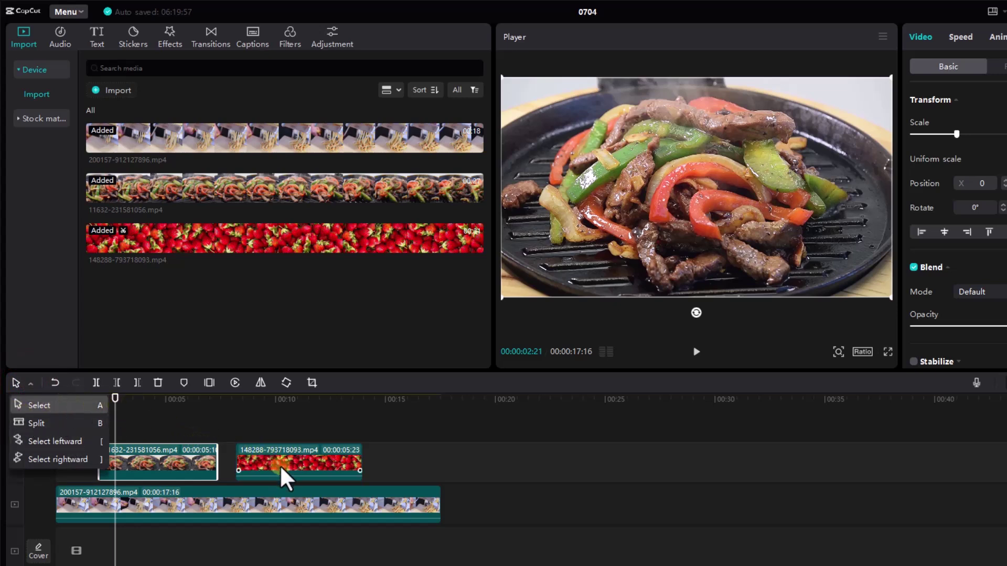
pyautogui.moveTo(283, 478); pyautogui.dragTo(314, 472)
pyautogui.moveTo(213, 472); pyautogui.dragTo(206, 460)
pyautogui.click(214, 509)
pyautogui.click(163, 464)
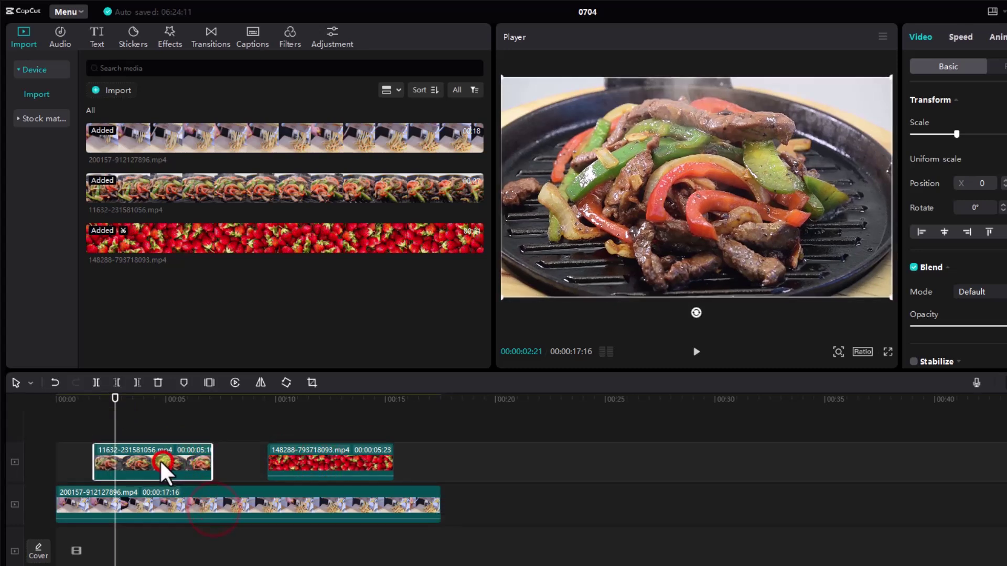
# - Split the steak clip at about 3.5 s with the Split tool and use the Select tool to space its two pieces apart
pyautogui.click(30, 383)
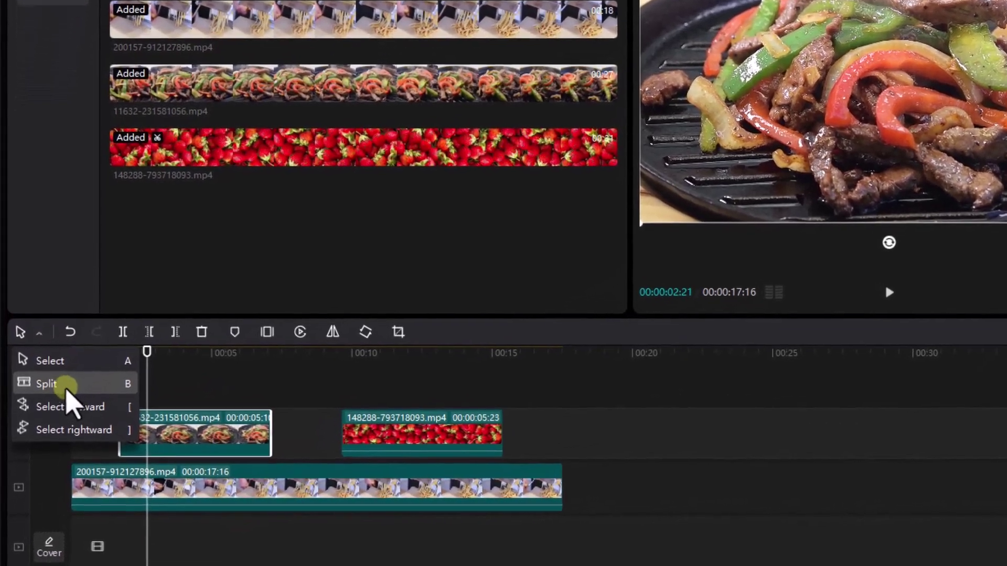
pyautogui.click(55, 386)
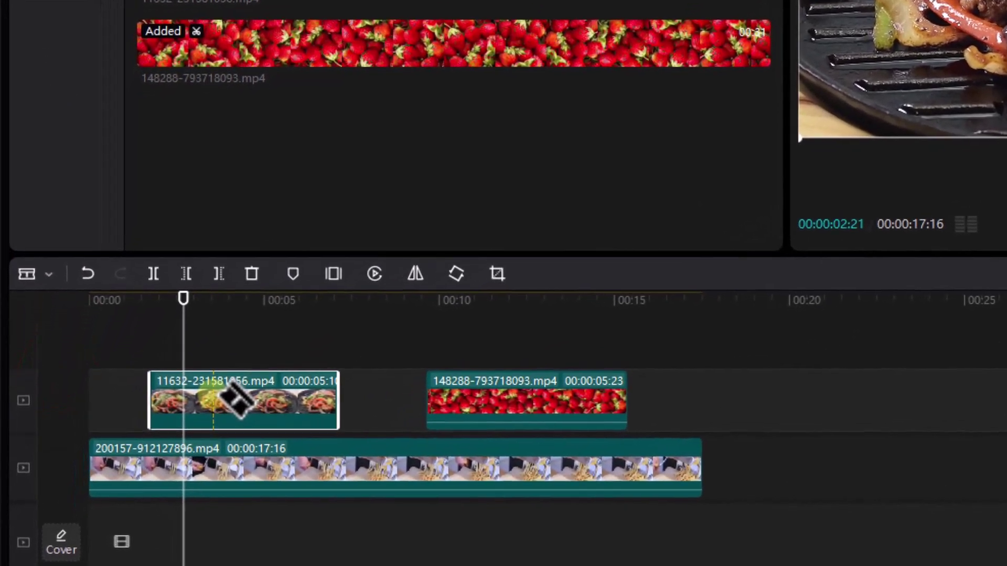
pyautogui.click(213, 398)
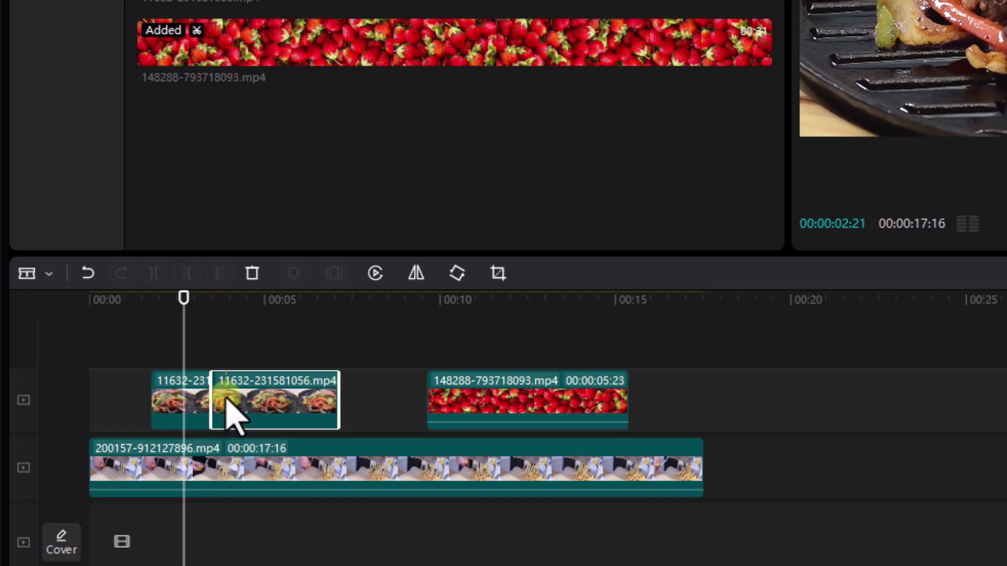
pyautogui.press('a')
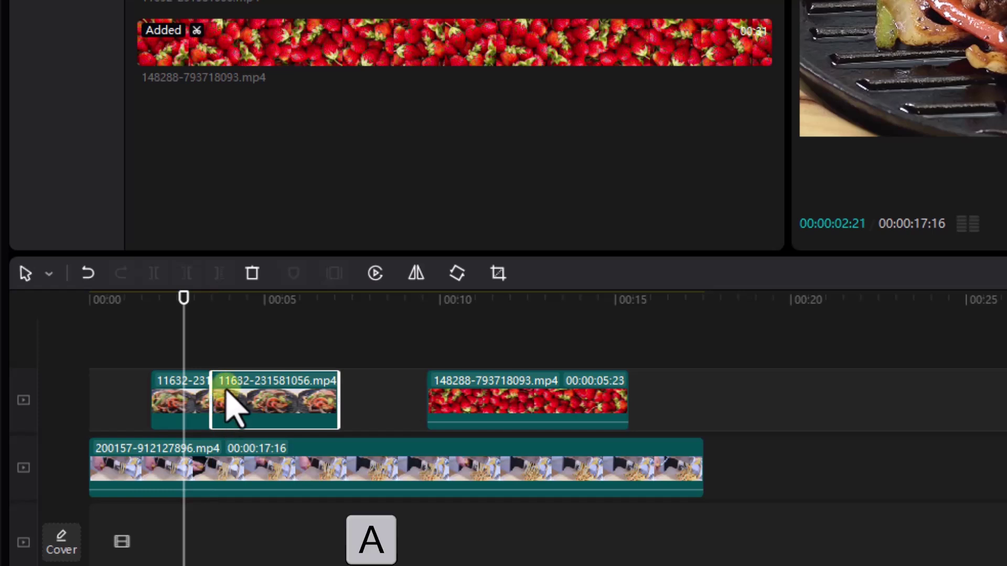
pyautogui.moveTo(232, 404); pyautogui.dragTo(275, 420)
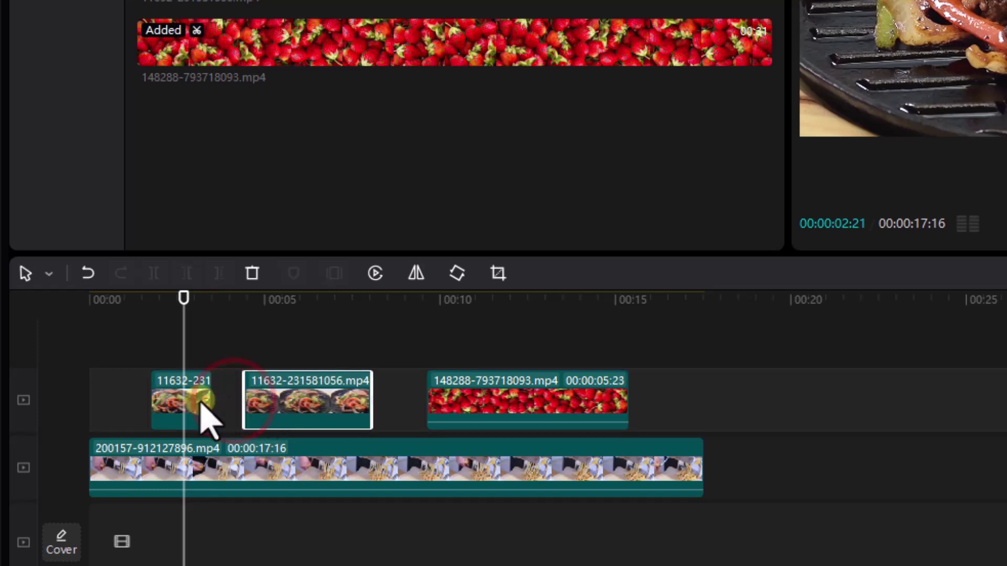
pyautogui.moveTo(197, 401); pyautogui.dragTo(212, 414)
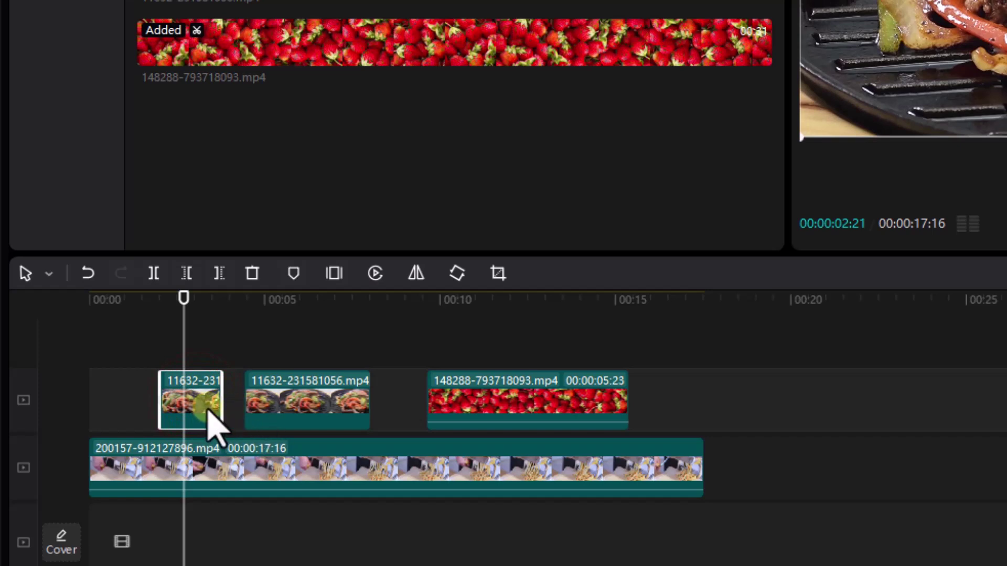
# - Split the strawberry clip at about 12 s with the Split tool and separate its two pieces with the Select tool
pyautogui.click(484, 414)
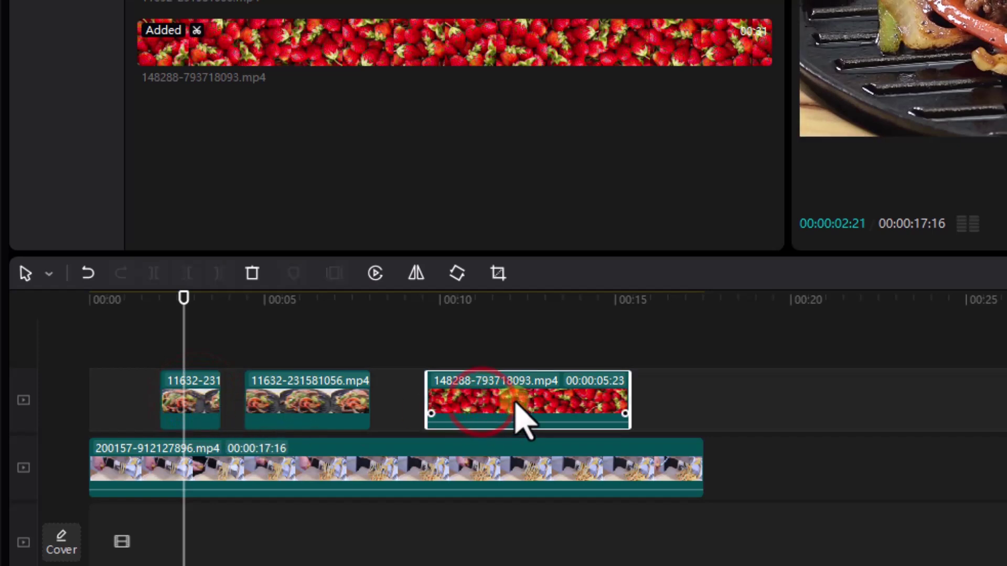
pyautogui.press('b')
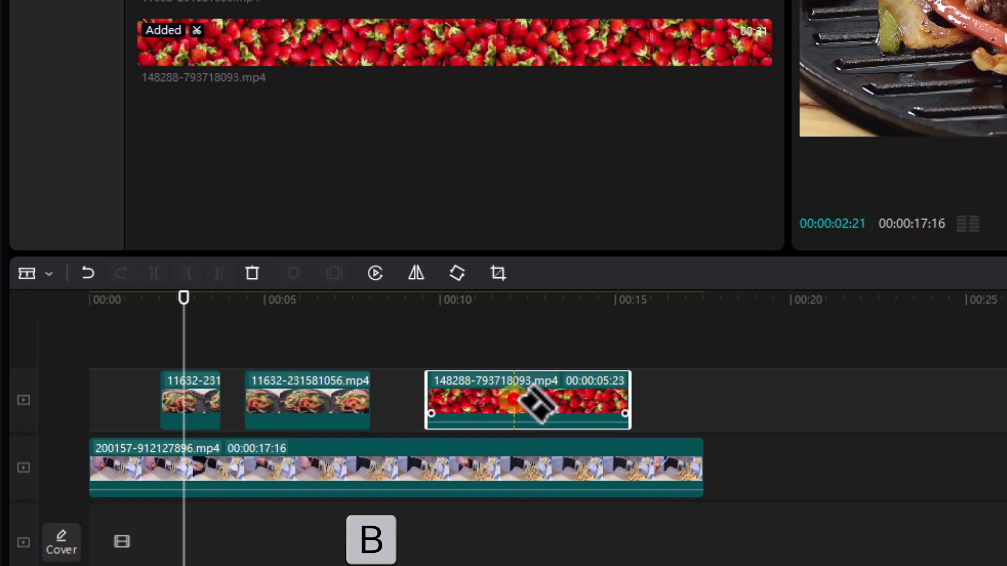
pyautogui.click(514, 401)
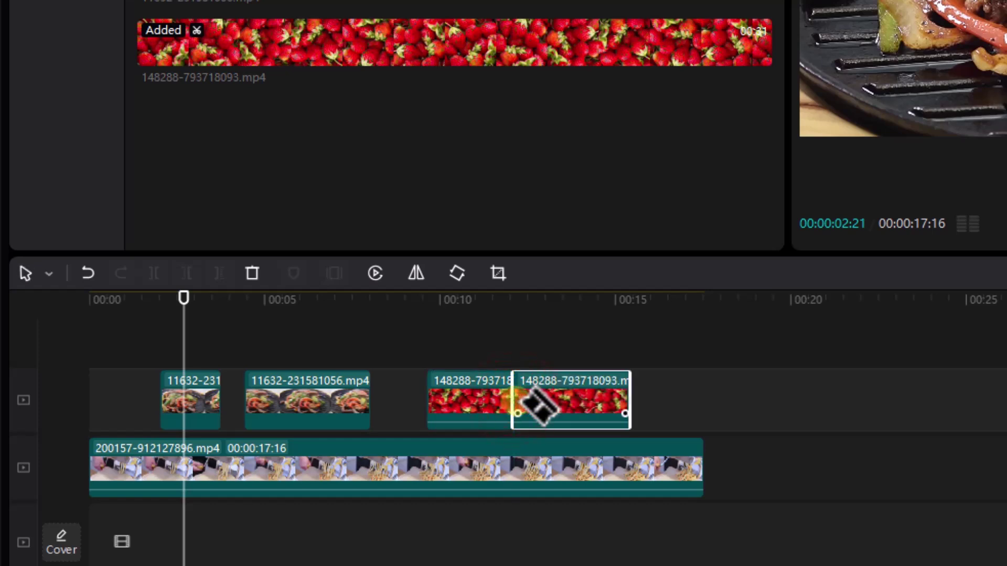
pyautogui.press('a')
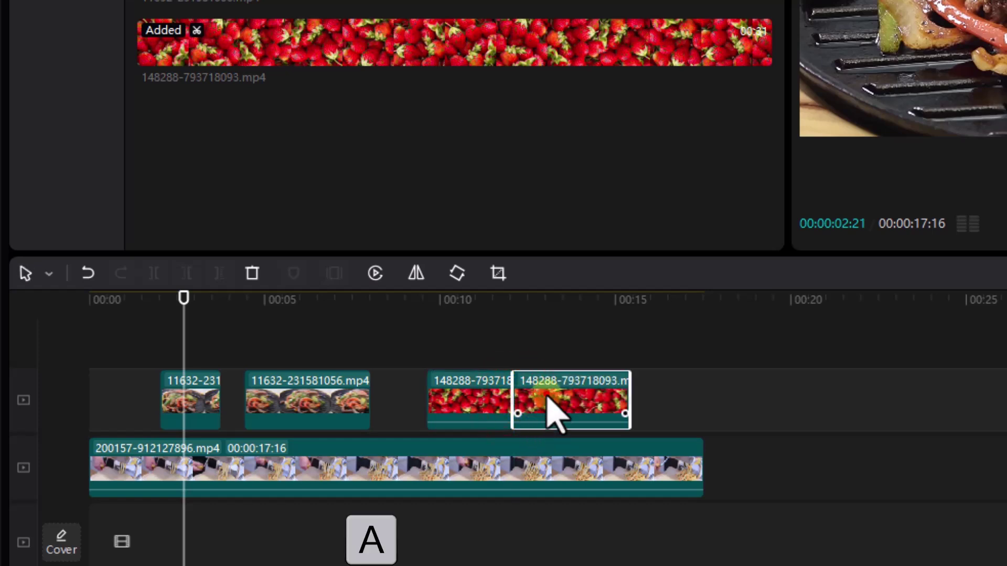
pyautogui.moveTo(551, 401); pyautogui.dragTo(607, 419)
pyautogui.moveTo(512, 423); pyautogui.dragTo(490, 417)
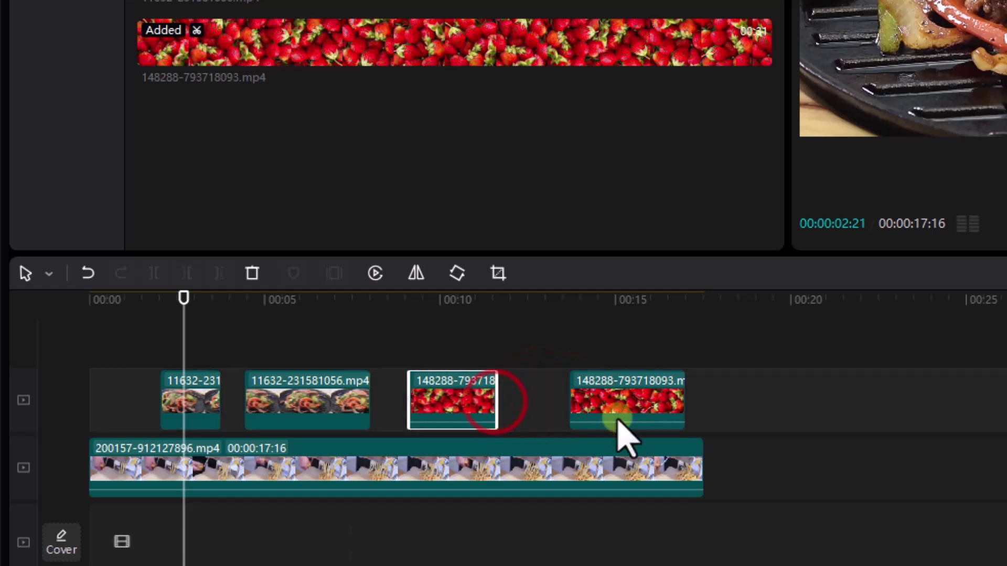
pyautogui.moveTo(627, 419); pyautogui.dragTo(608, 431)
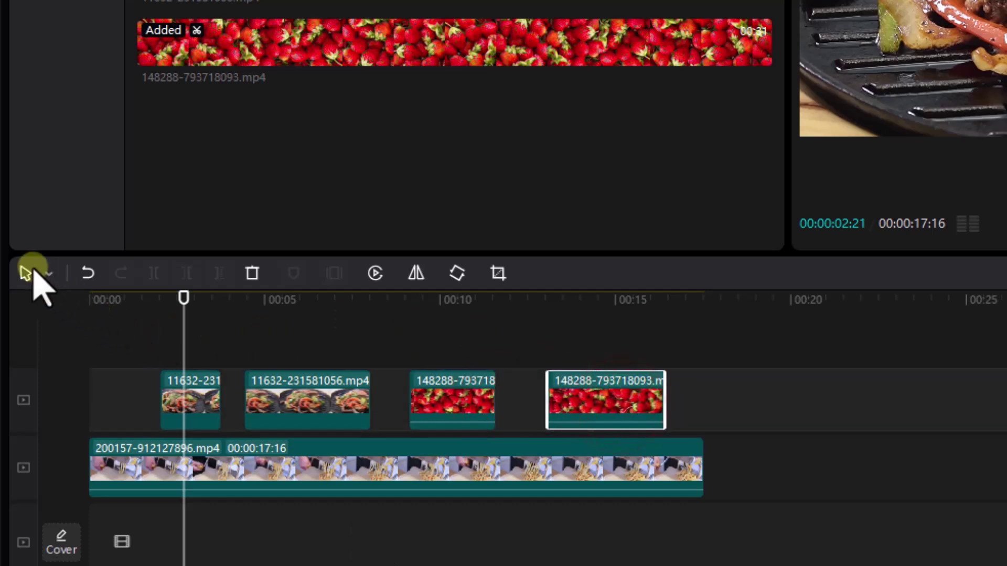
# - Move the playhead to 00:00:08:06 and use Select leftward mode to select the clips on both tracks from that point back
pyautogui.click(49, 274)
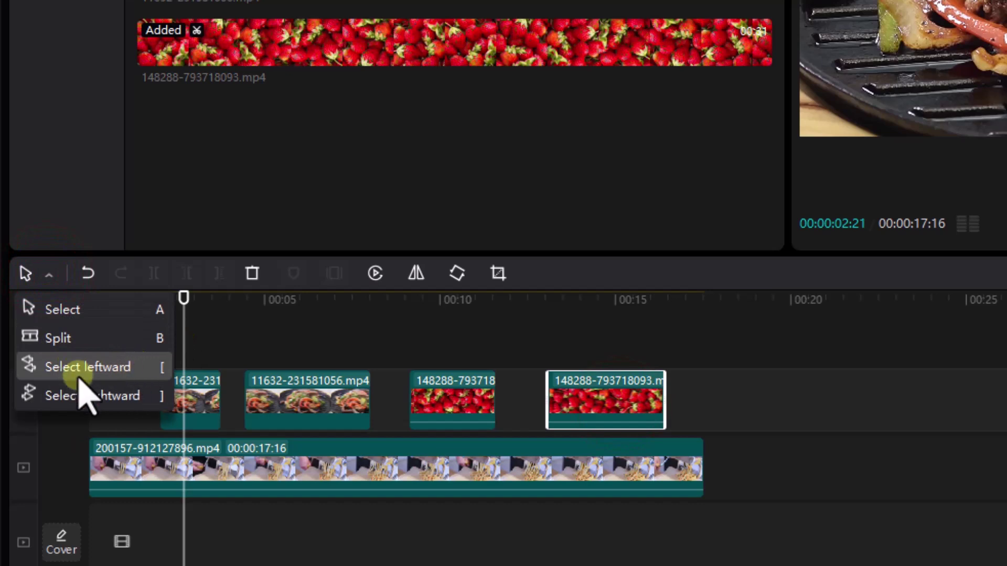
pyautogui.click(110, 369)
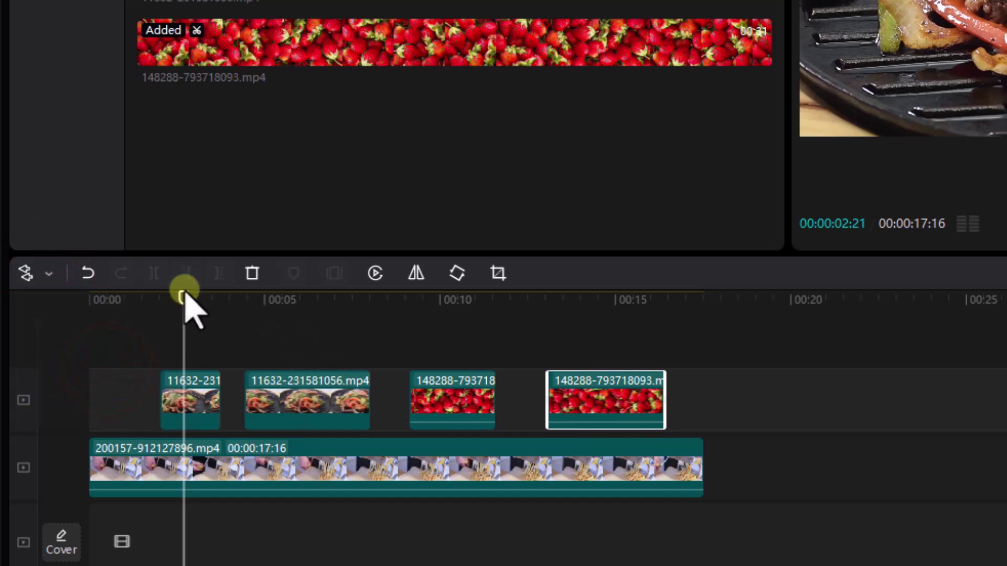
pyautogui.moveTo(184, 291); pyautogui.dragTo(375, 347)
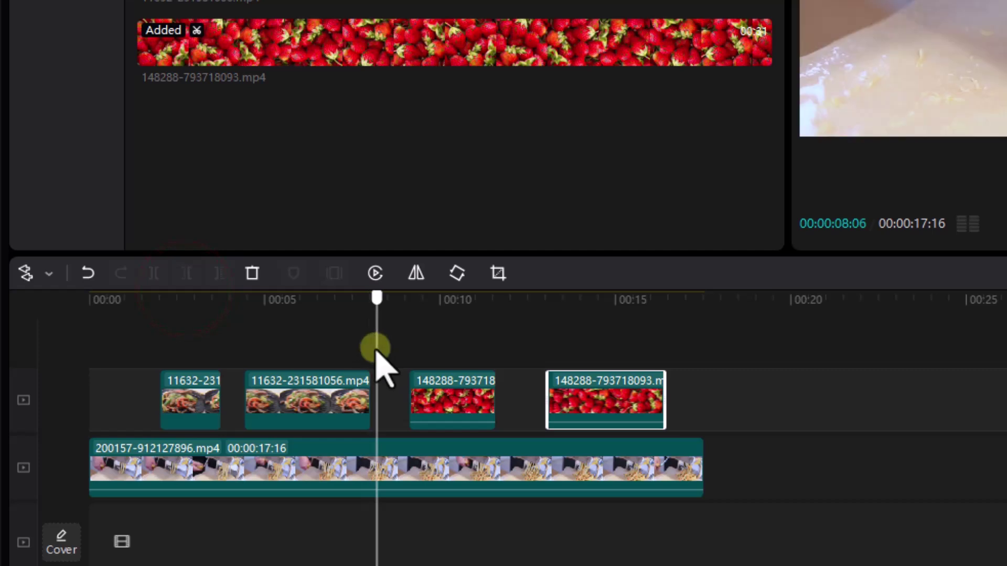
pyautogui.click(385, 275)
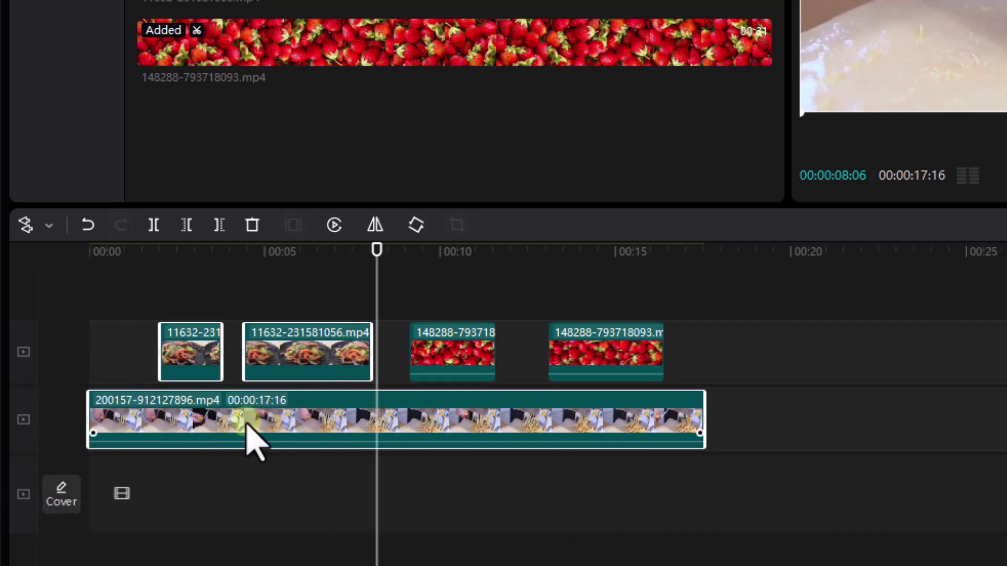
# - Return to the Select tool, clear the clip selection and place the playhead at 00:00:04:05
pyautogui.click(50, 226)
pyautogui.click(88, 346)
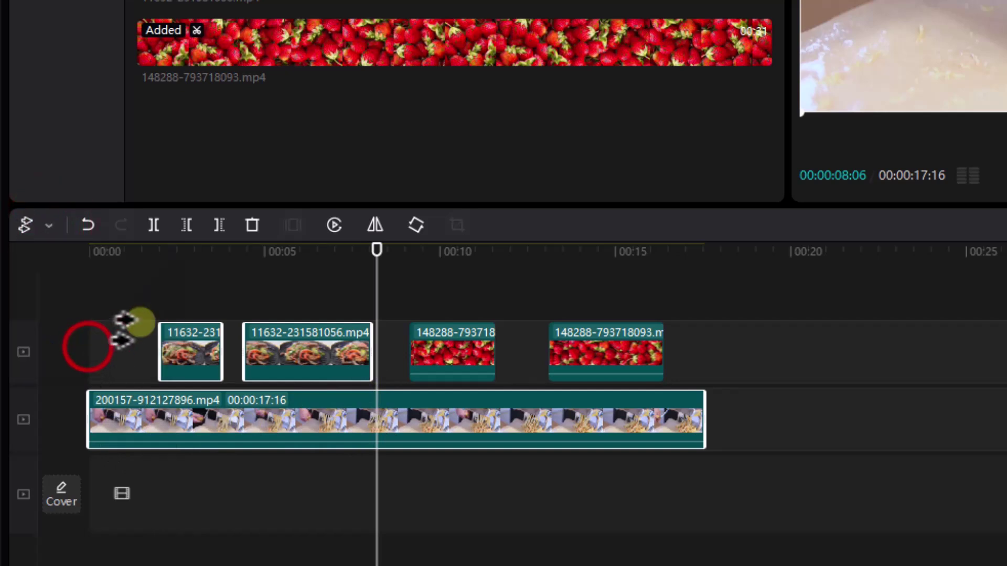
pyautogui.click(40, 224)
pyautogui.click(55, 258)
pyautogui.click(256, 263)
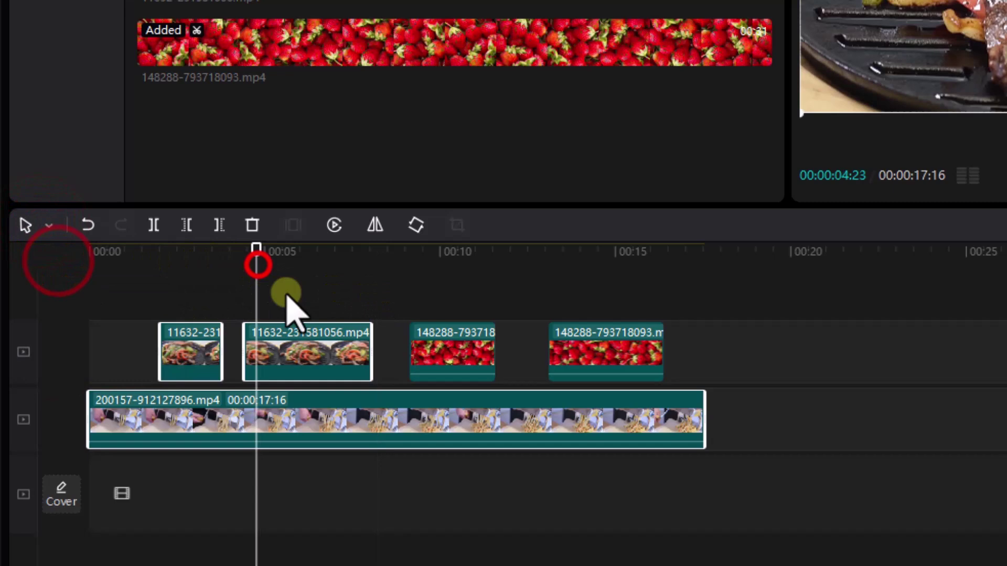
pyautogui.click(382, 293)
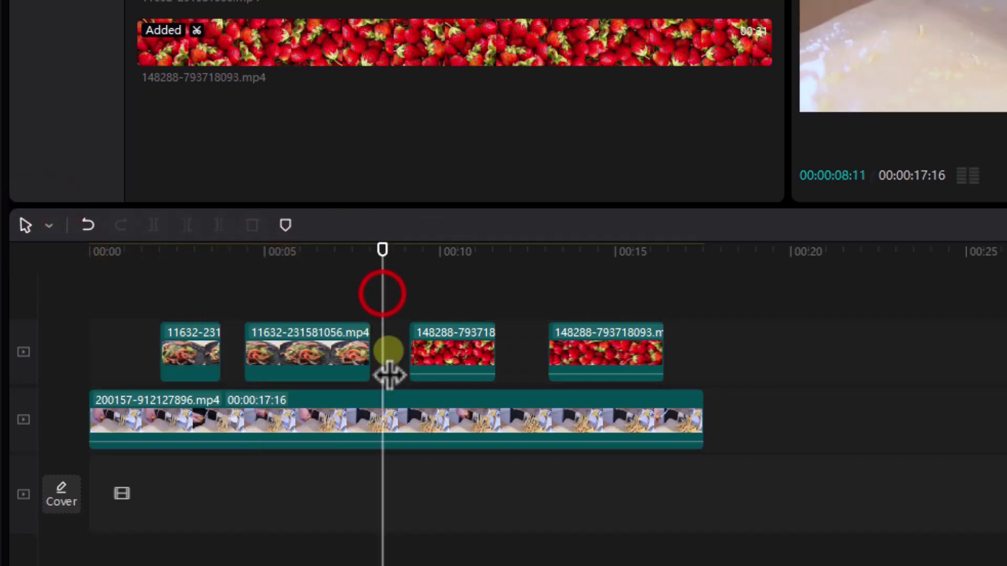
pyautogui.click(380, 247)
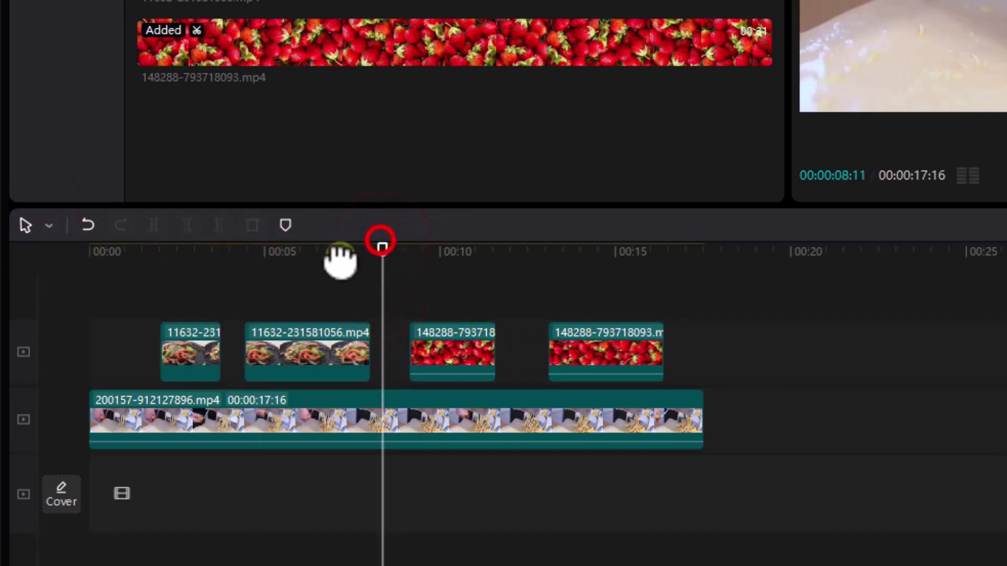
pyautogui.moveTo(387, 243); pyautogui.dragTo(237, 298)
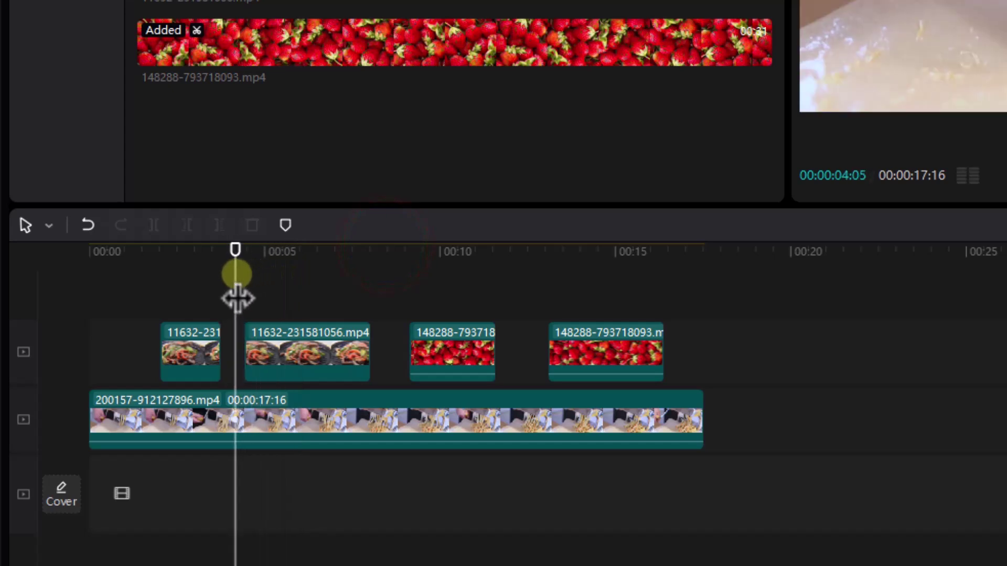
# - Use Select rightward mode to select the clips after the first steak piece, including the full clip 200157-912127896.mp4
pyautogui.click(49, 226)
pyautogui.click(88, 349)
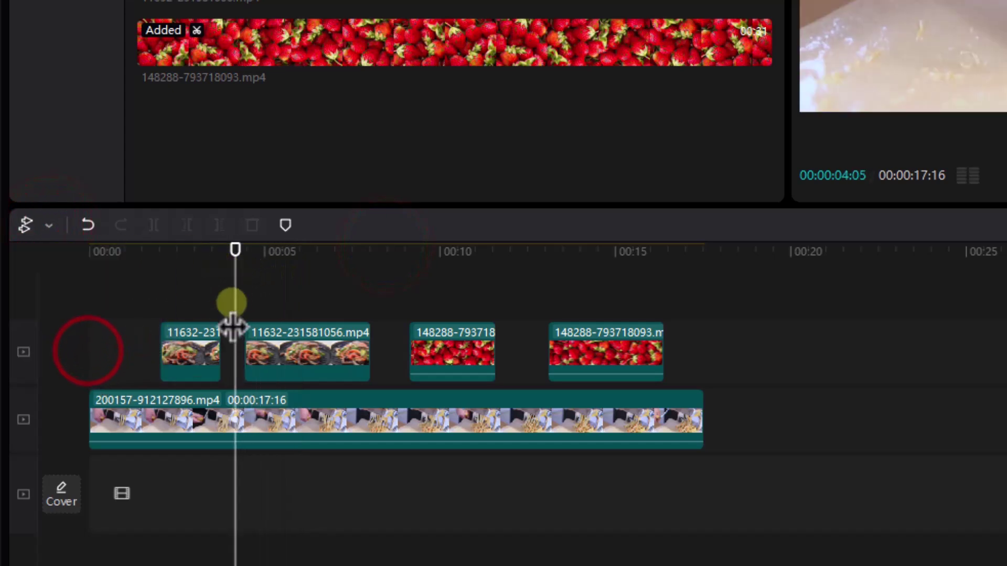
pyautogui.click(215, 275)
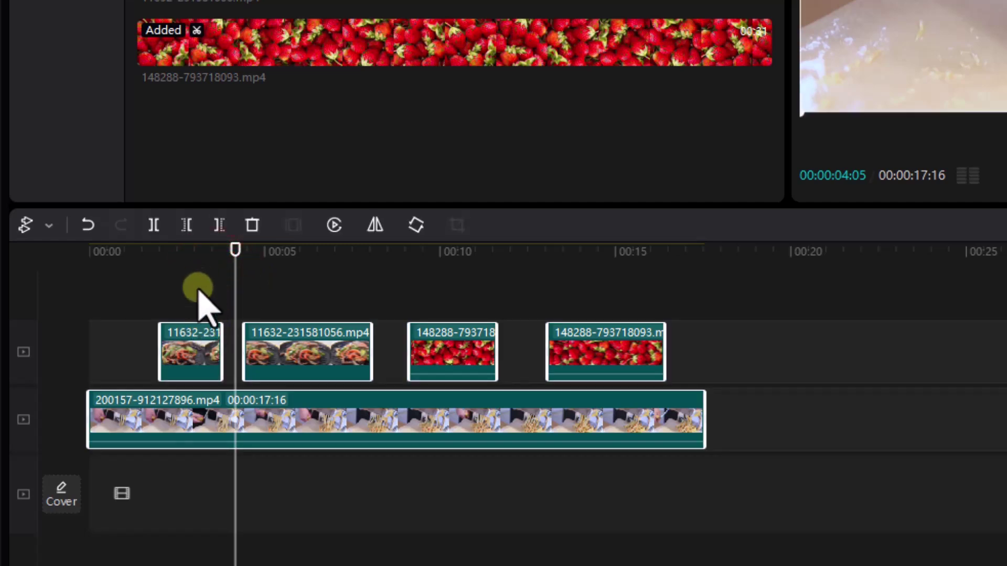
pyautogui.click(198, 294)
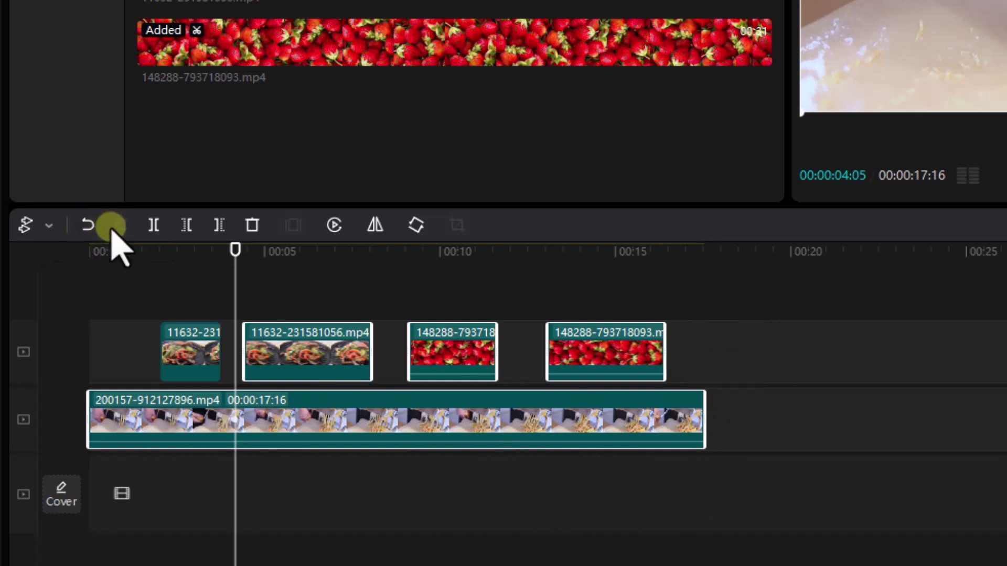
# - Undo the moves and splits of the strawberry and steak clips, back to a single strawberry clip and a single steak clip
pyautogui.click(87, 227)
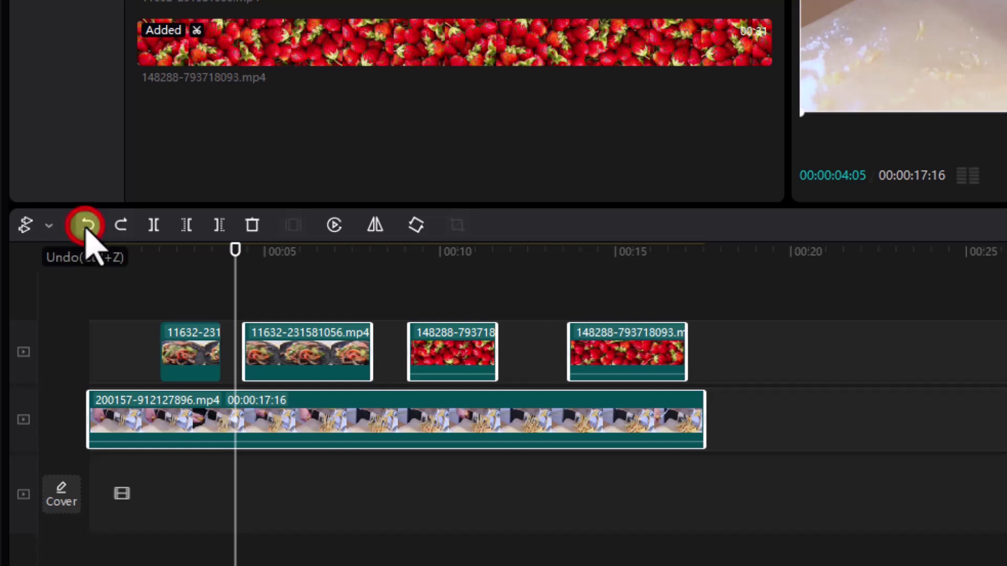
pyautogui.click(86, 227)
pyautogui.click(87, 226)
pyautogui.click(86, 227)
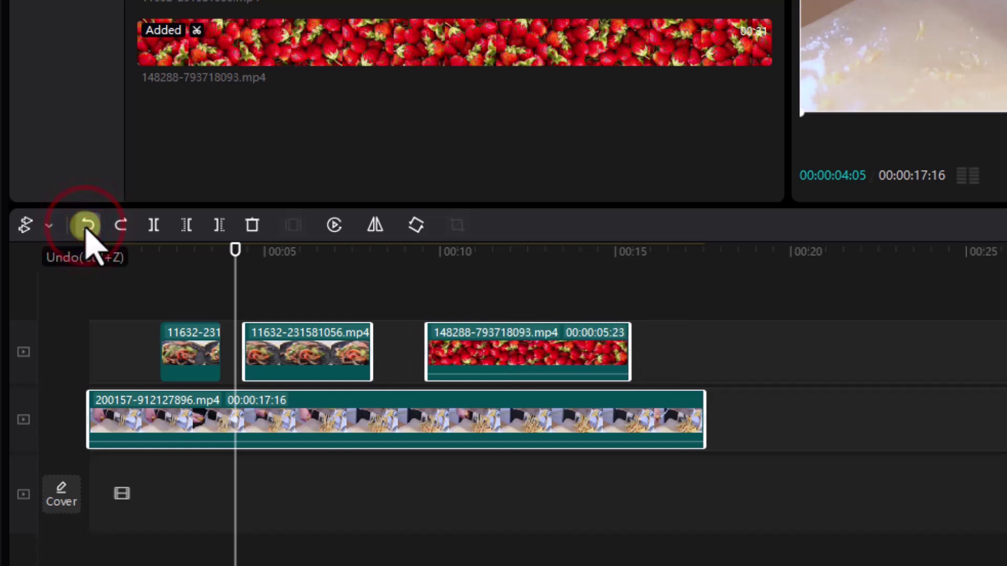
pyautogui.click(85, 227)
pyautogui.click(86, 227)
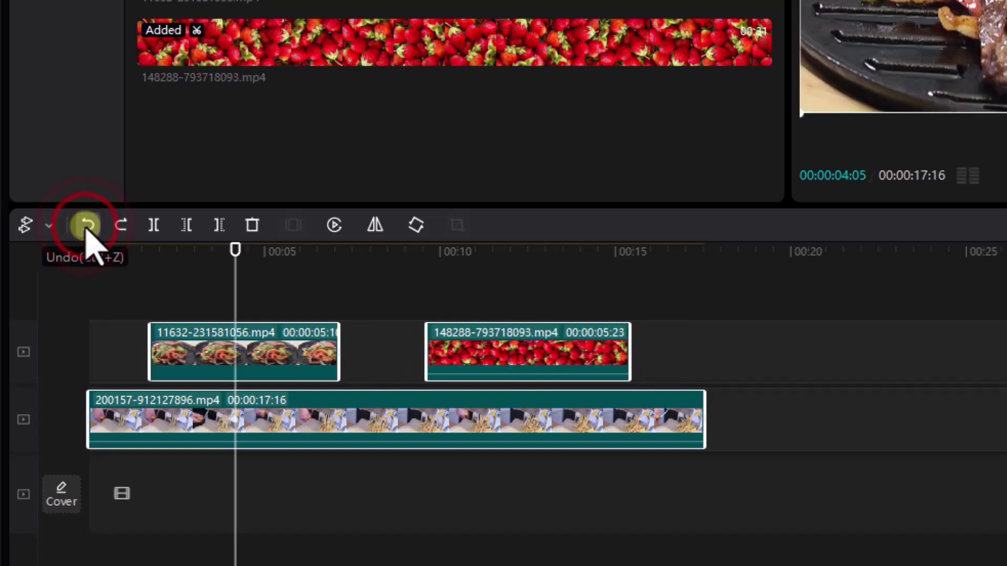
# - Redo the steak split and spacing, the strawberry split and the move of its second piece
pyautogui.click(123, 228)
pyautogui.click(122, 228)
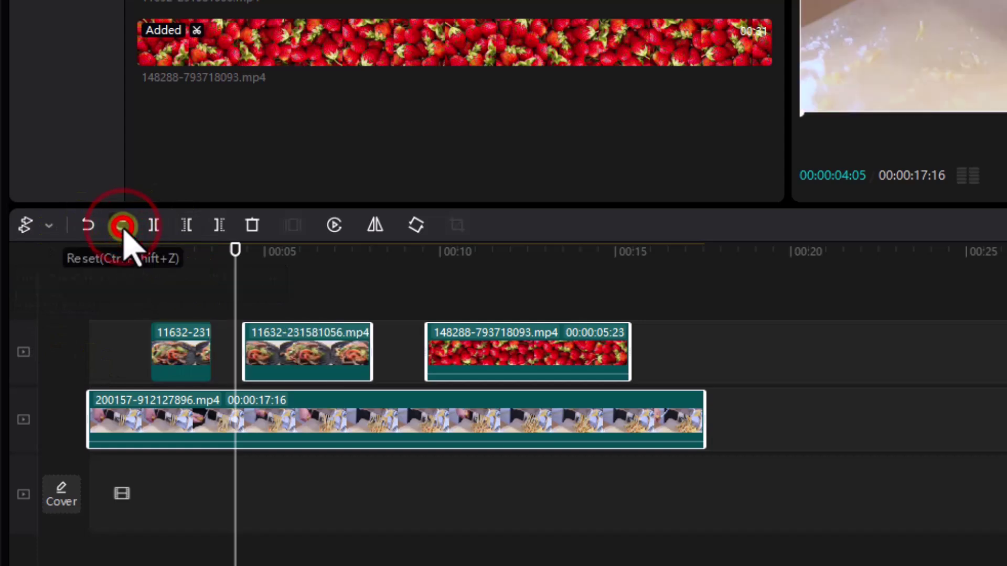
pyautogui.click(123, 228)
pyautogui.click(123, 228)
pyautogui.click(123, 227)
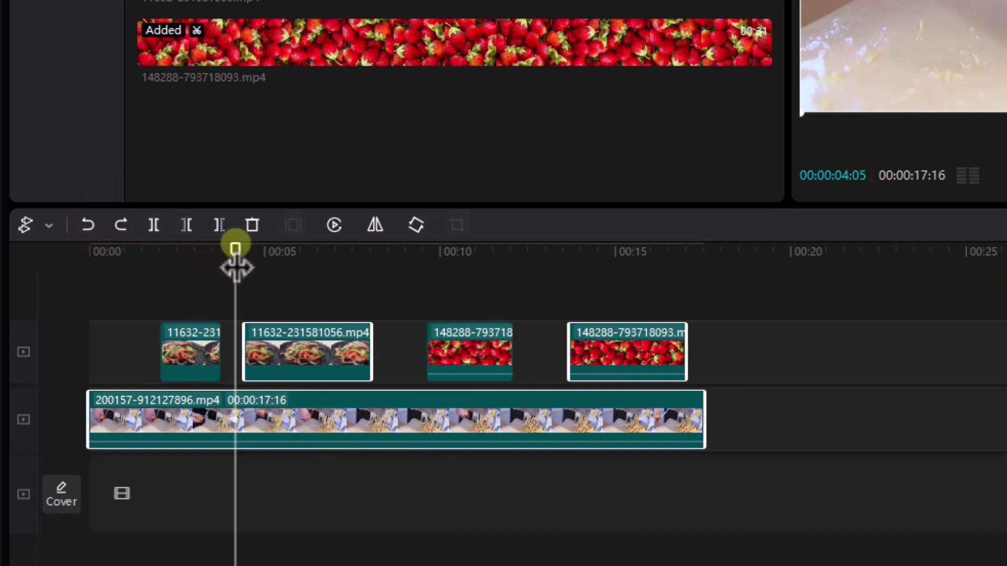
# - Split the selected steak piece and 200157-912127896.mp4 at 00:00:06:01 and select the pieces to the right of the cut
pyautogui.moveTo(234, 246); pyautogui.dragTo(300, 291)
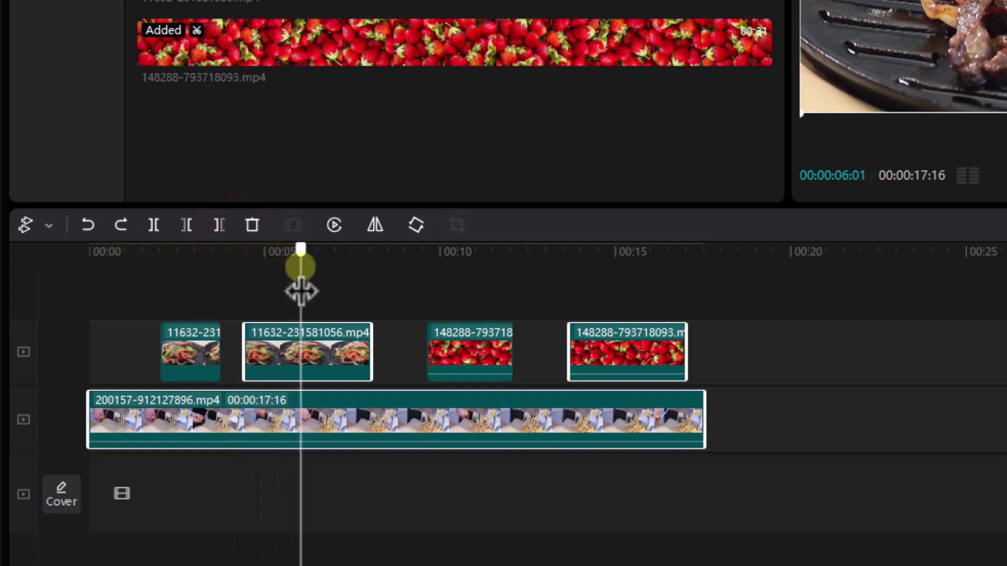
pyautogui.click(152, 225)
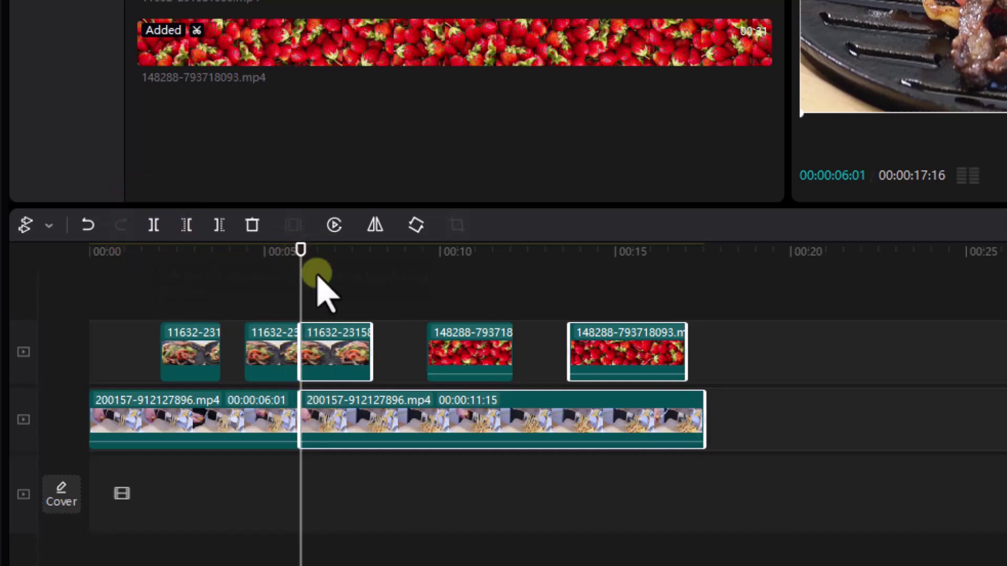
pyautogui.moveTo(404, 298); pyautogui.dragTo(448, 501)
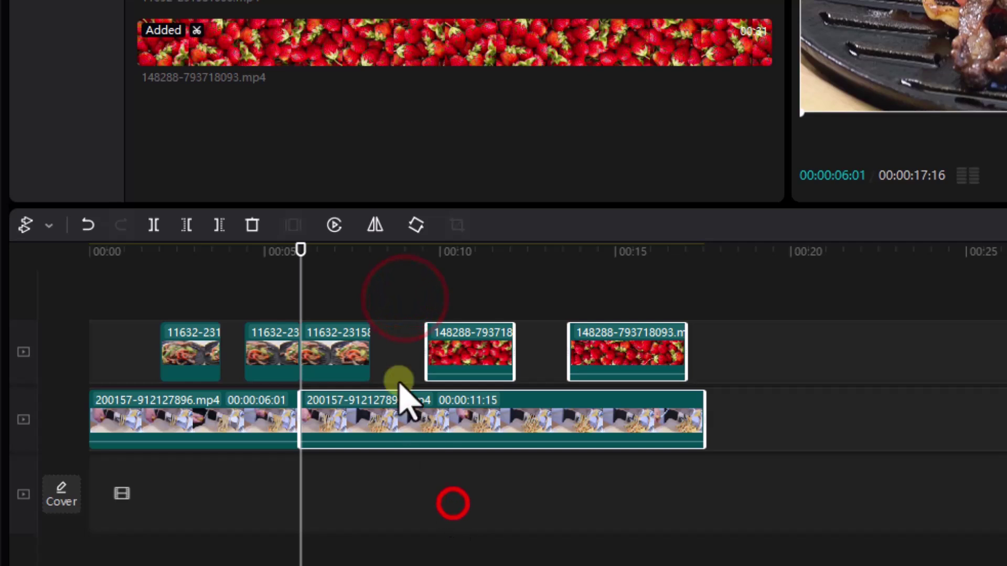
pyautogui.keyDown('ctrl'); pyautogui.click(351, 353); pyautogui.keyUp('ctrl')
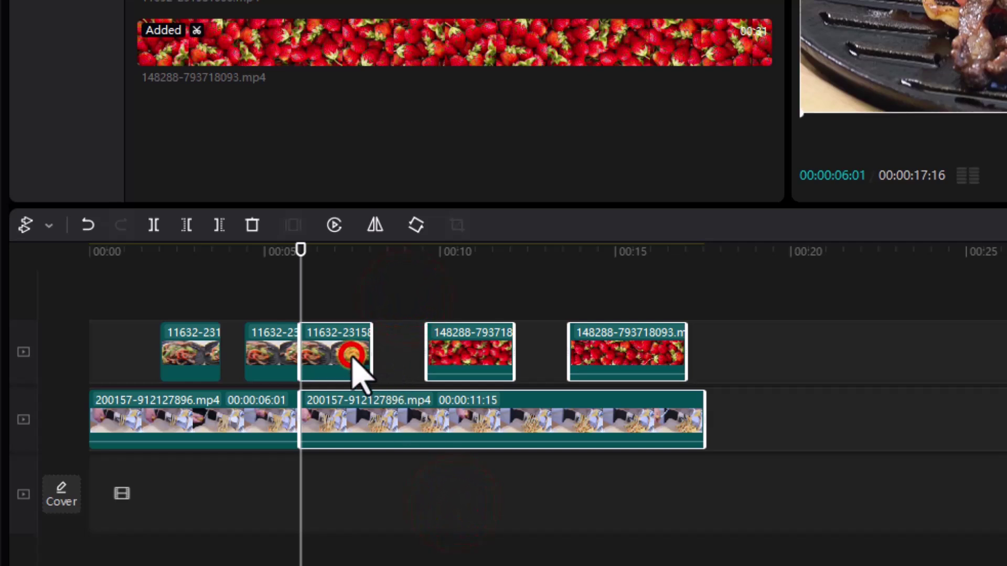
# - With the Select tool, move the third steak piece and the second 200157-912127896.mp4 piece to start at about 6.9 s
pyautogui.click(49, 225)
pyautogui.click(61, 260)
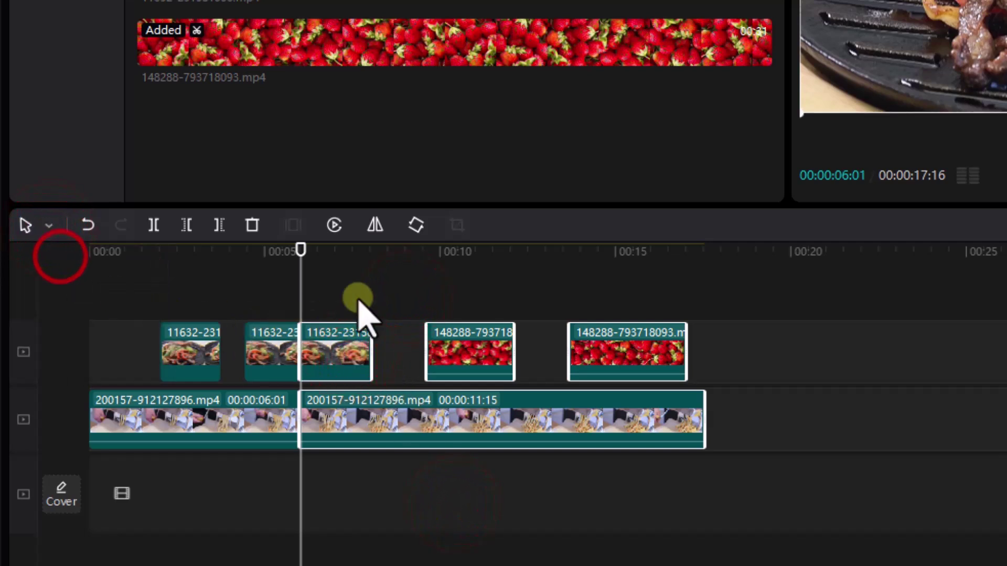
pyautogui.click(355, 296)
pyautogui.moveTo(330, 350); pyautogui.dragTo(365, 361)
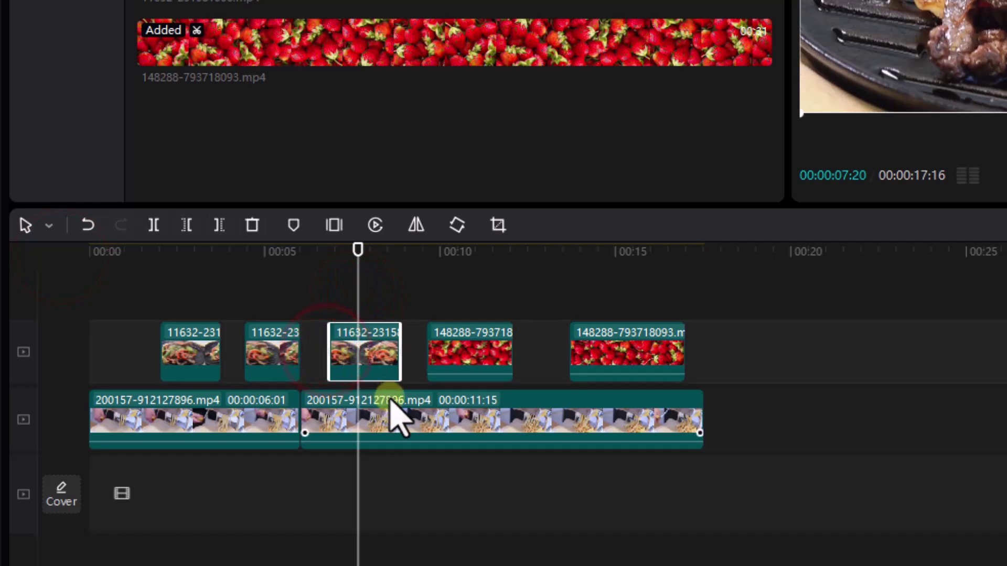
pyautogui.moveTo(417, 422); pyautogui.dragTo(447, 422)
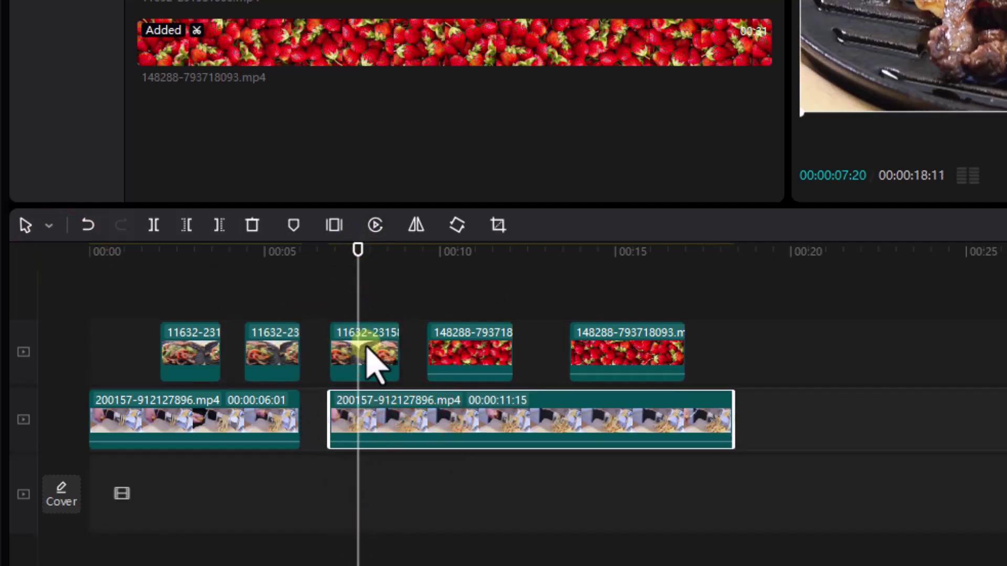
# - Split the second 200157-912127896.mp4 piece at 00:00:07:20 and move its later part to start at about 8.8 s
pyautogui.click(157, 225)
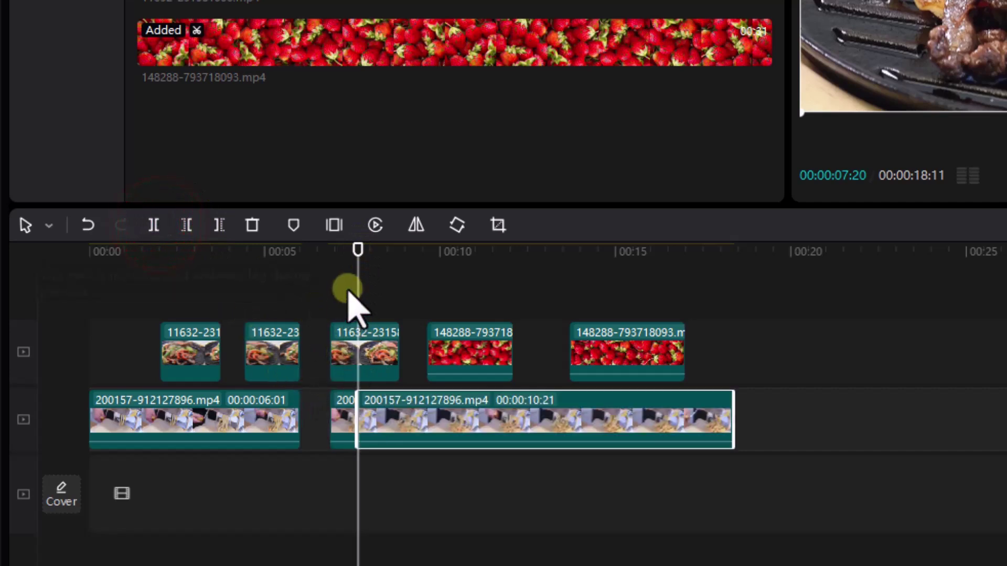
pyautogui.click(442, 486)
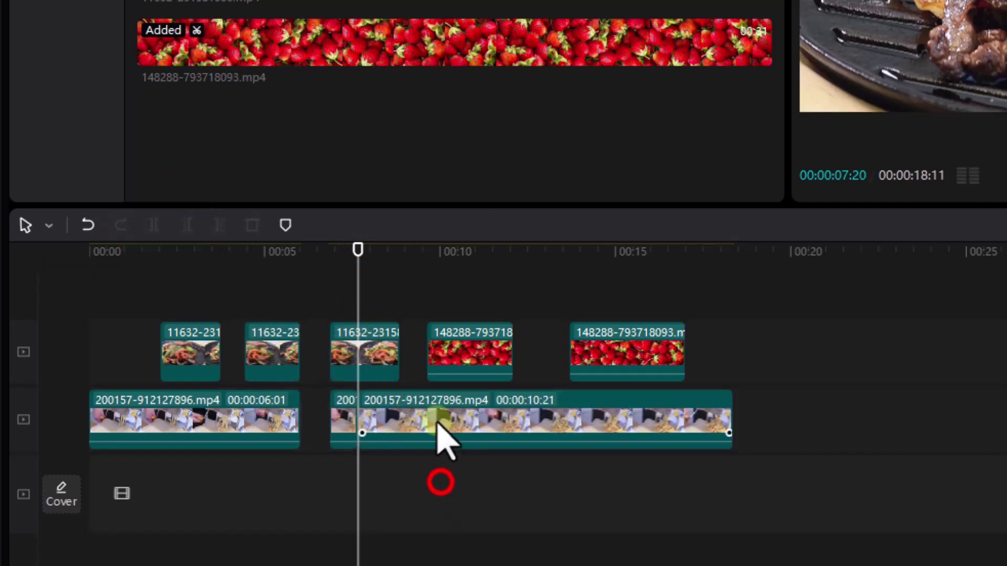
pyautogui.moveTo(438, 420); pyautogui.dragTo(416, 428)
# - Undo the move and the 00:00:07:20 split of the second 200157-912127896.mp4 piece
pyautogui.click(90, 229)
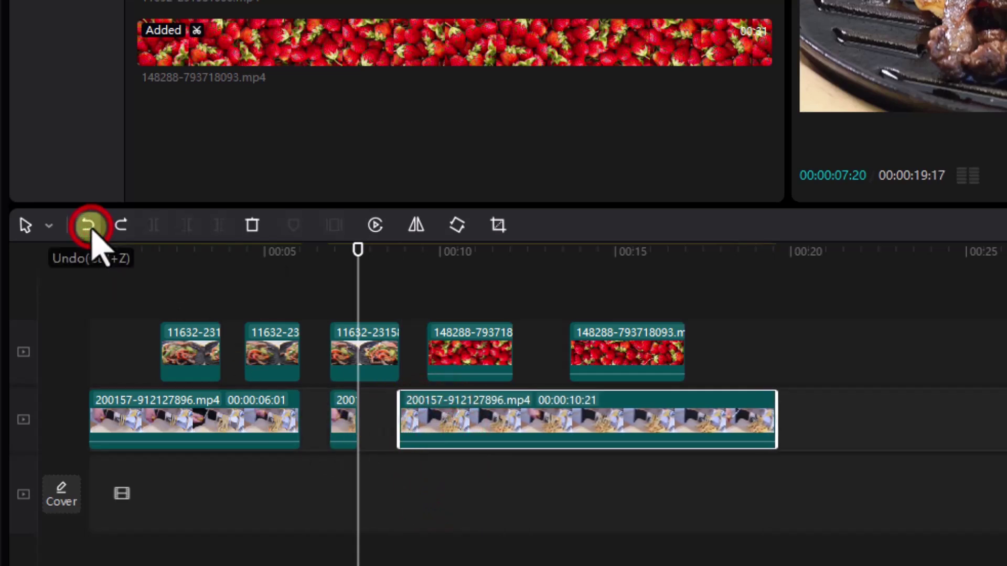
pyautogui.click(90, 229)
pyautogui.click(91, 228)
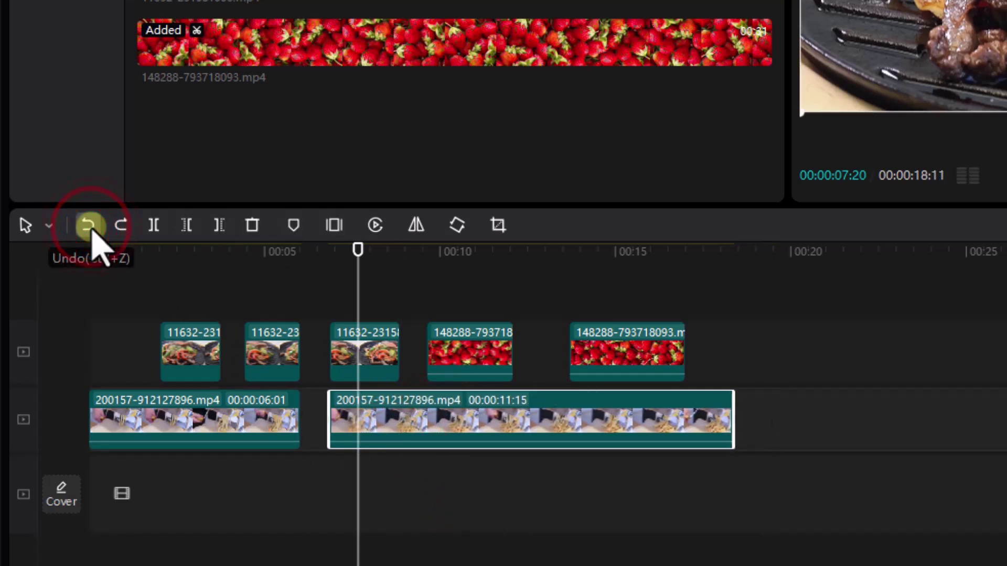
# - Use Delete left at 00:00:07:20 to trim the start of the second 200157-912127896.mp4 piece and of the third steak piece
pyautogui.click(188, 226)
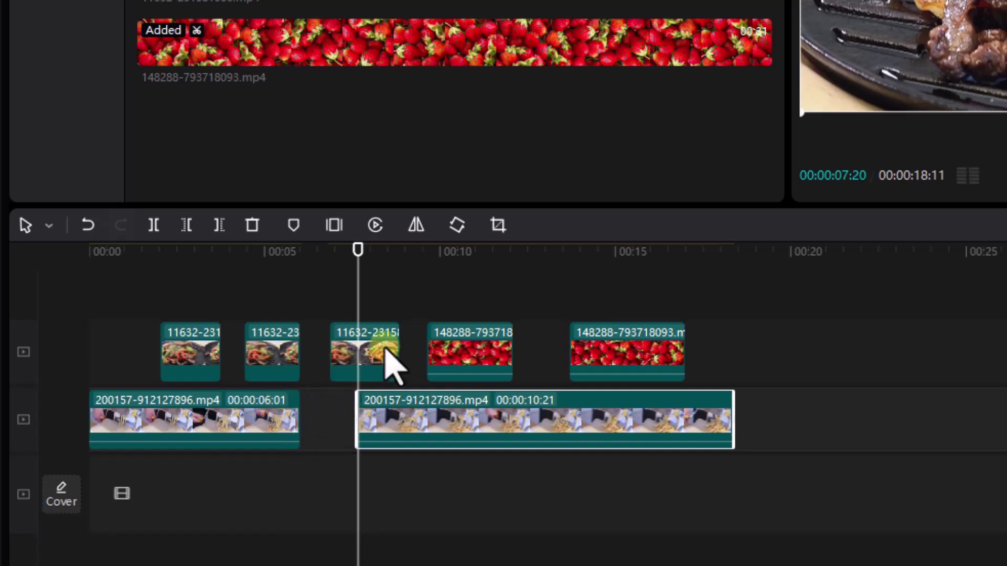
pyautogui.click(364, 351)
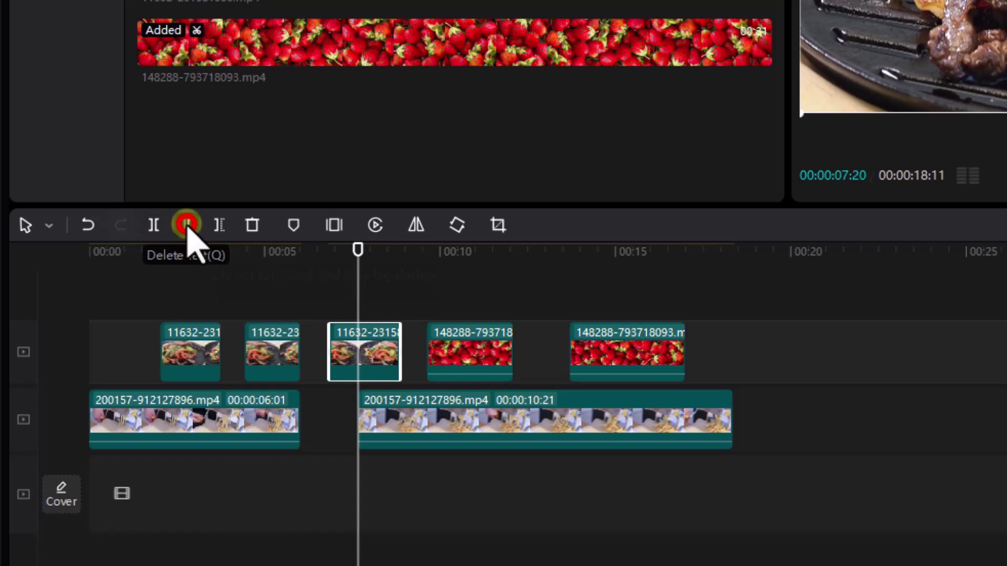
pyautogui.click(188, 226)
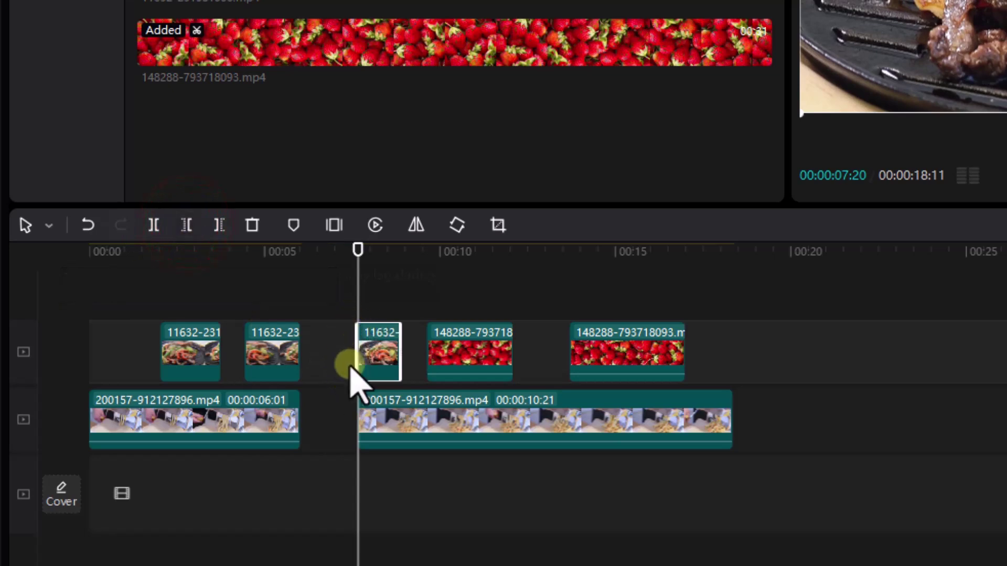
# - Trim the end of the third steak piece at 00:00:08:06 with Delete right
pyautogui.click(221, 226)
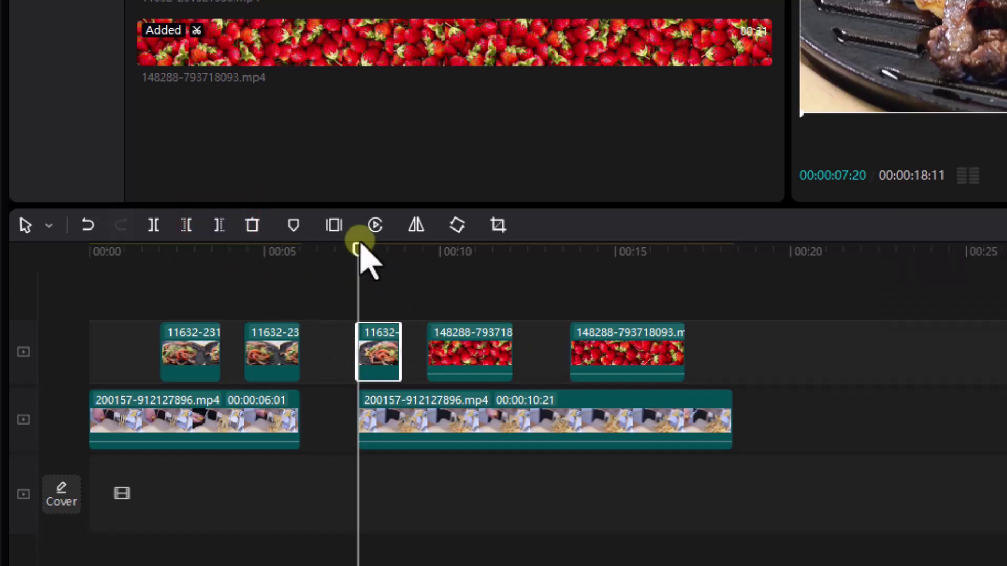
pyautogui.moveTo(358, 270); pyautogui.dragTo(376, 270)
pyautogui.click(219, 225)
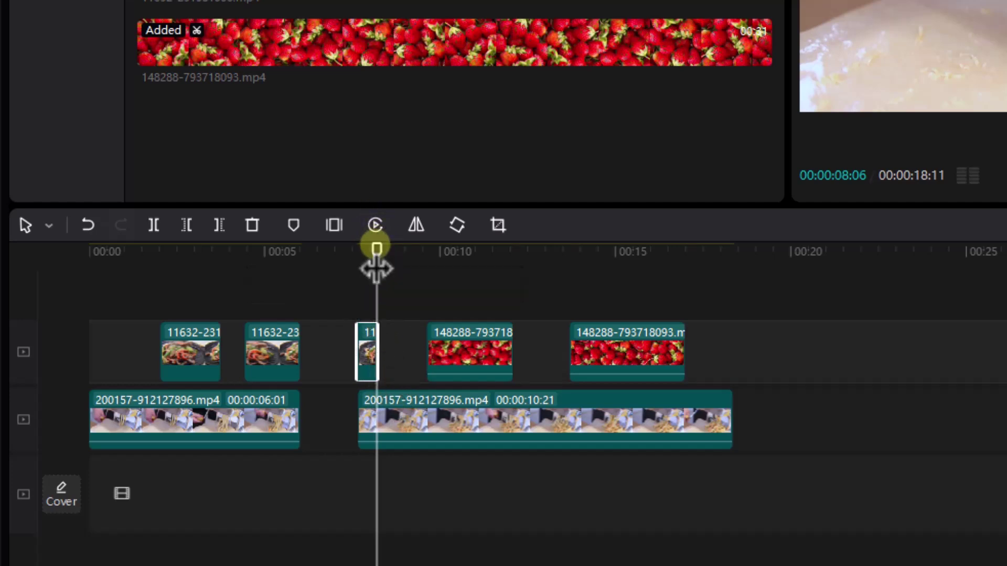
# - Trim the start of the first 148288-793718093.mp4 strawberry piece at 00:00:10:25 with Delete left
pyautogui.moveTo(375, 247); pyautogui.dragTo(469, 296)
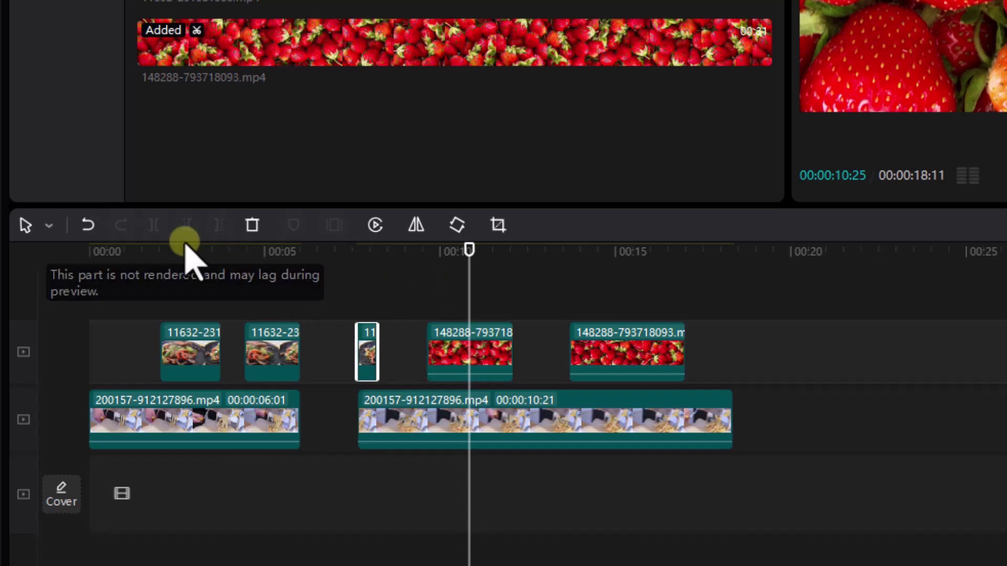
pyautogui.click(473, 349)
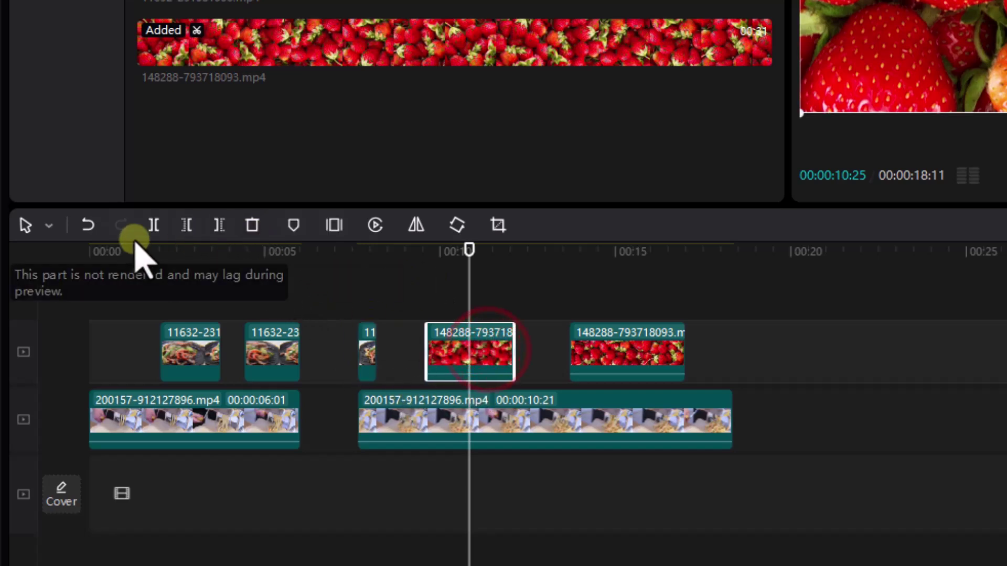
pyautogui.click(186, 226)
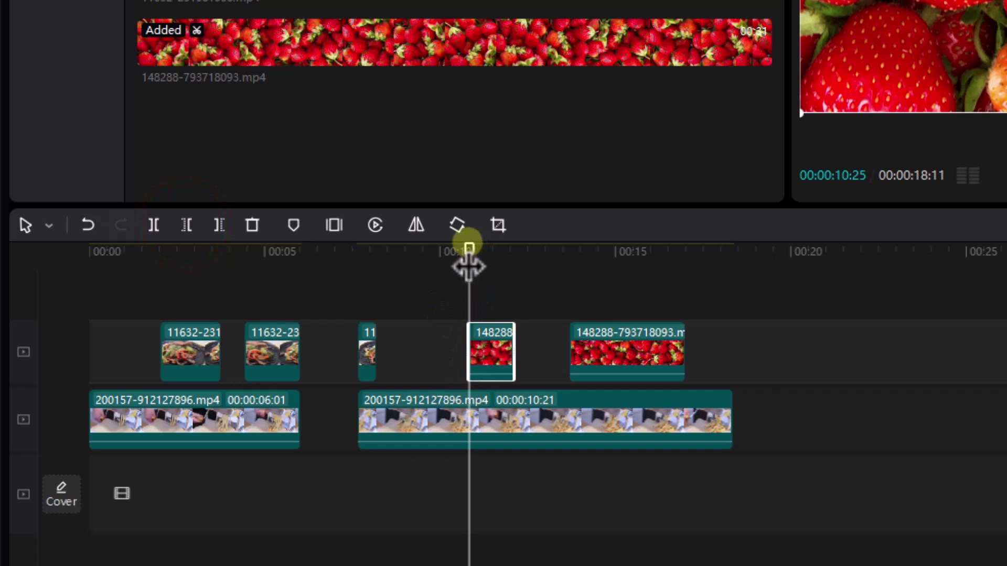
# - Trim the end of the last strawberry piece at 00:00:15:06 with Delete right
pyautogui.click(468, 243)
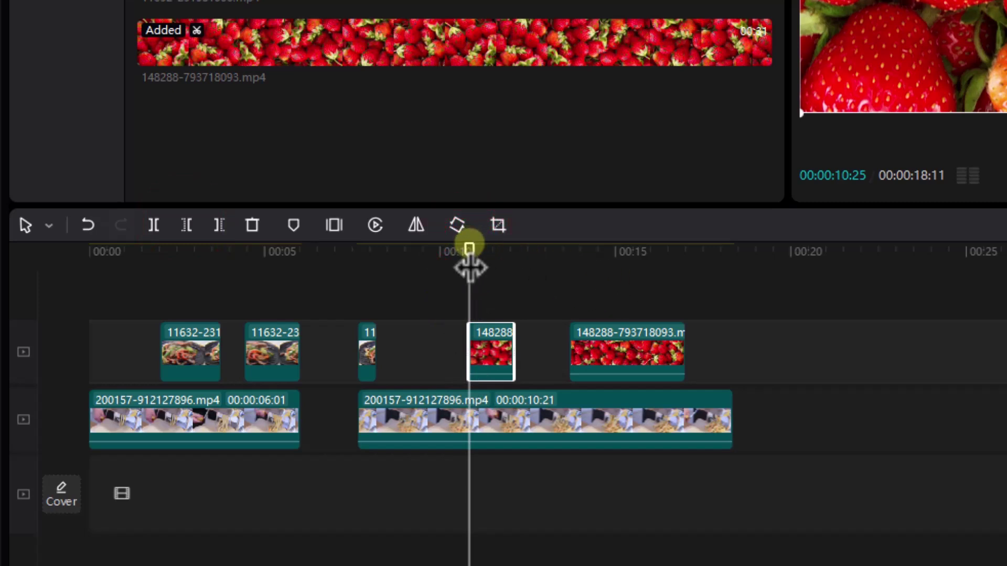
pyautogui.moveTo(472, 246); pyautogui.dragTo(608, 255)
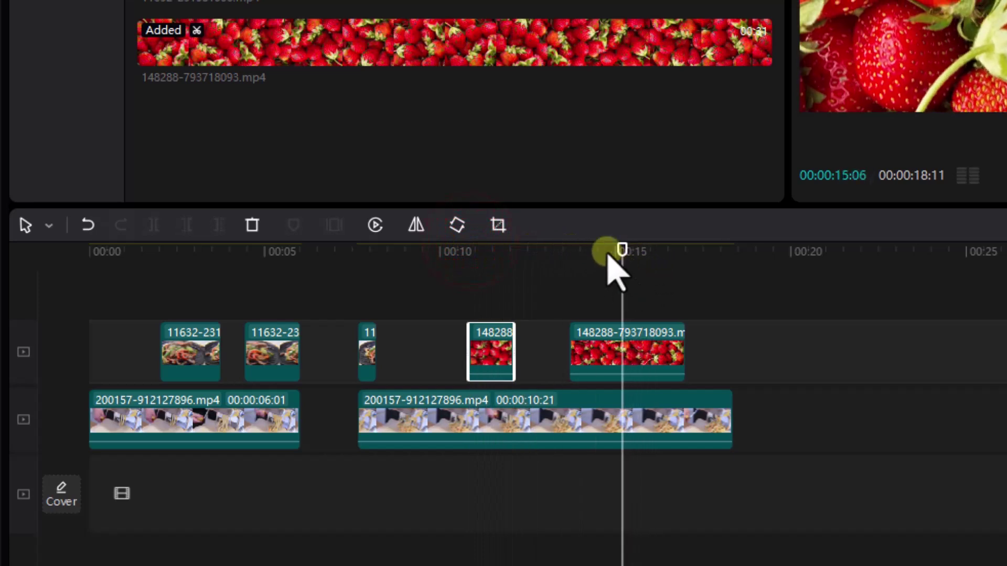
pyautogui.click(604, 351)
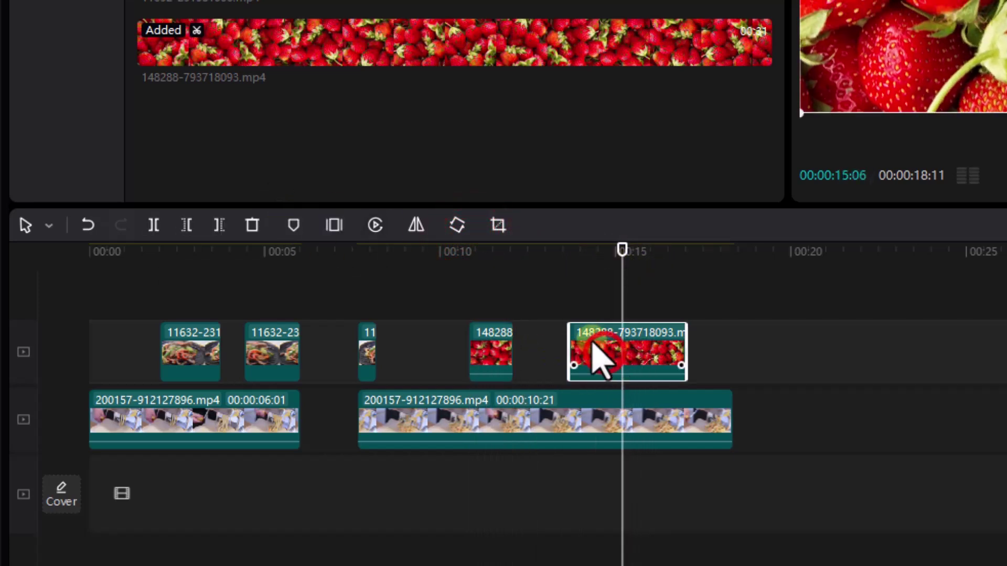
pyautogui.click(216, 225)
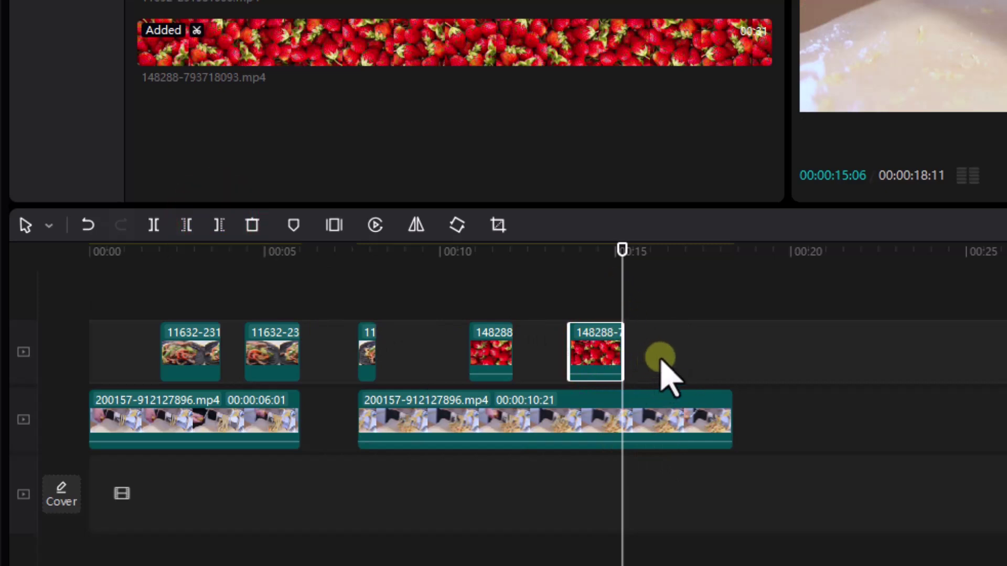
# - Delete the last strawberry piece and the short third steak piece from the upper track
pyautogui.click(252, 225)
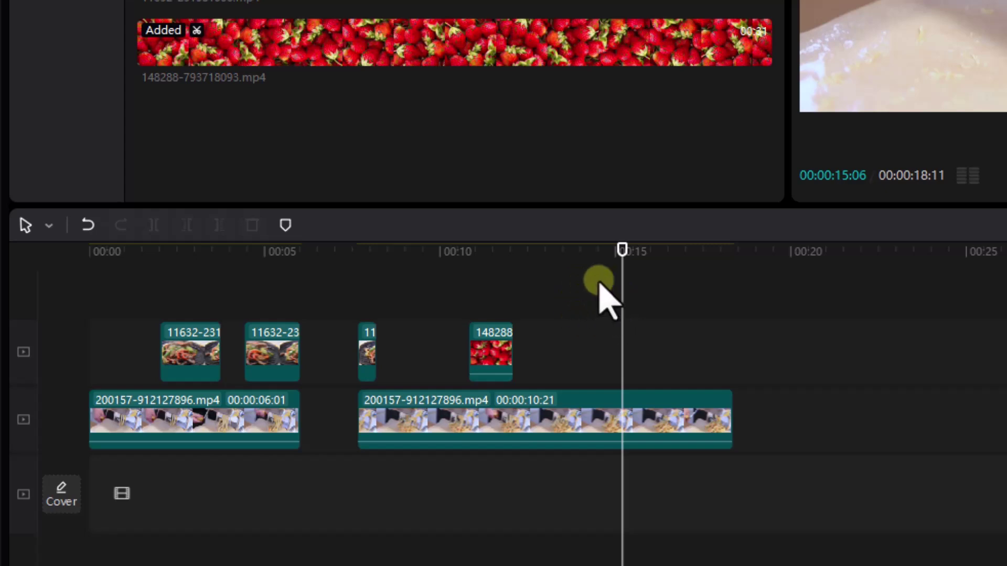
pyautogui.click(368, 349)
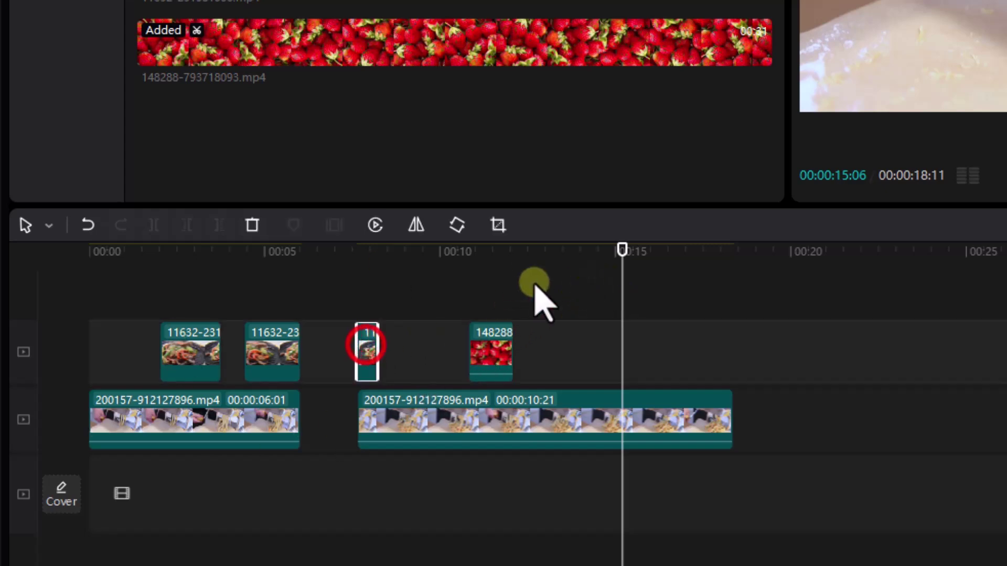
pyautogui.click(252, 225)
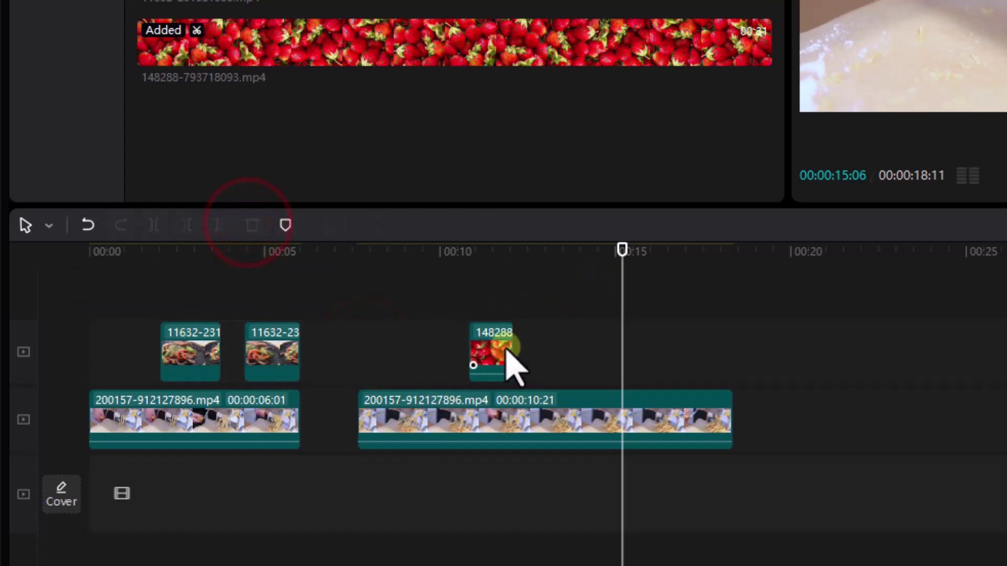
# - Play the timeline from the start of the second steak piece at 00:00:04:13
pyautogui.moveTo(629, 248); pyautogui.dragTo(485, 288)
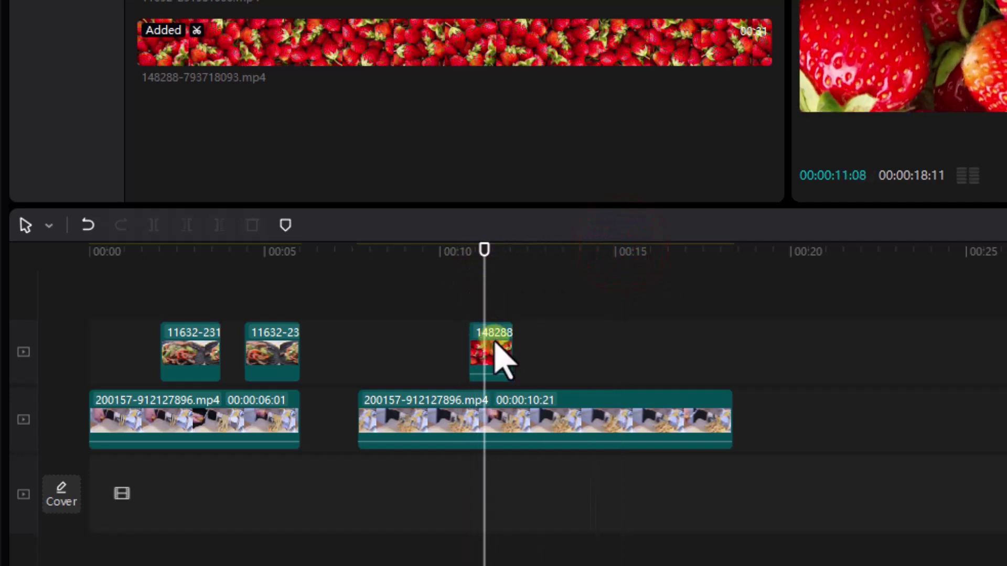
pyautogui.click(498, 353)
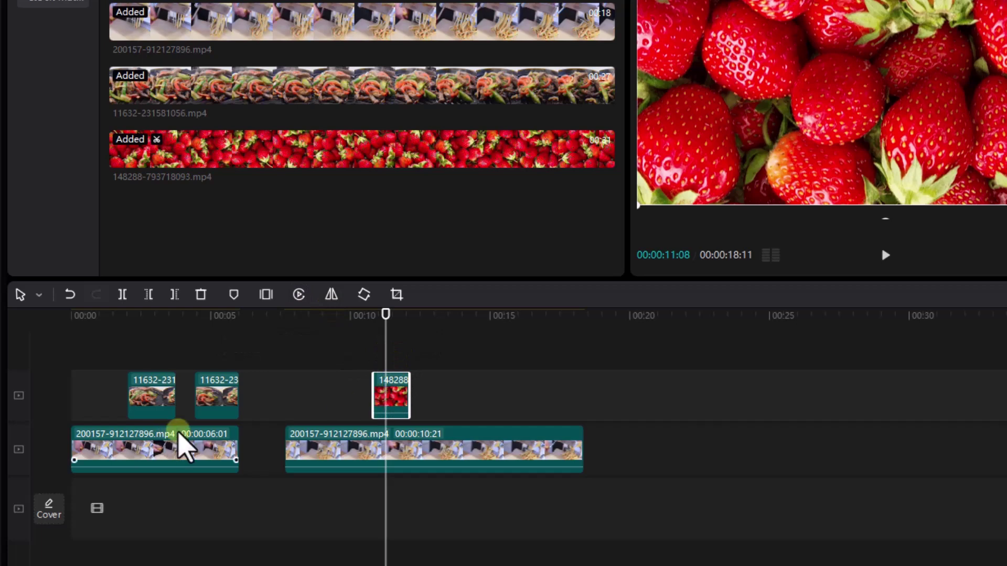
pyautogui.click(200, 399)
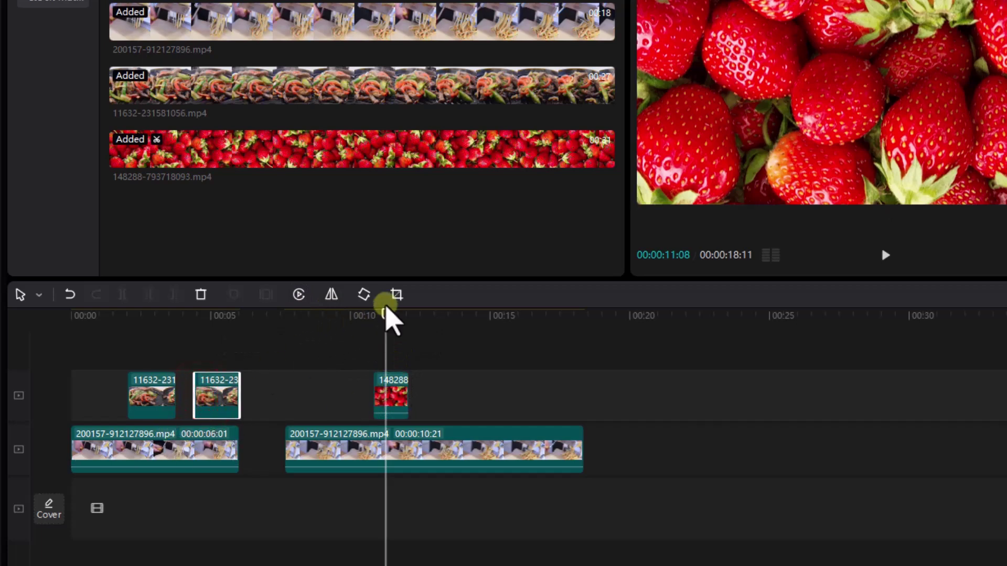
pyautogui.moveTo(387, 332); pyautogui.dragTo(199, 366)
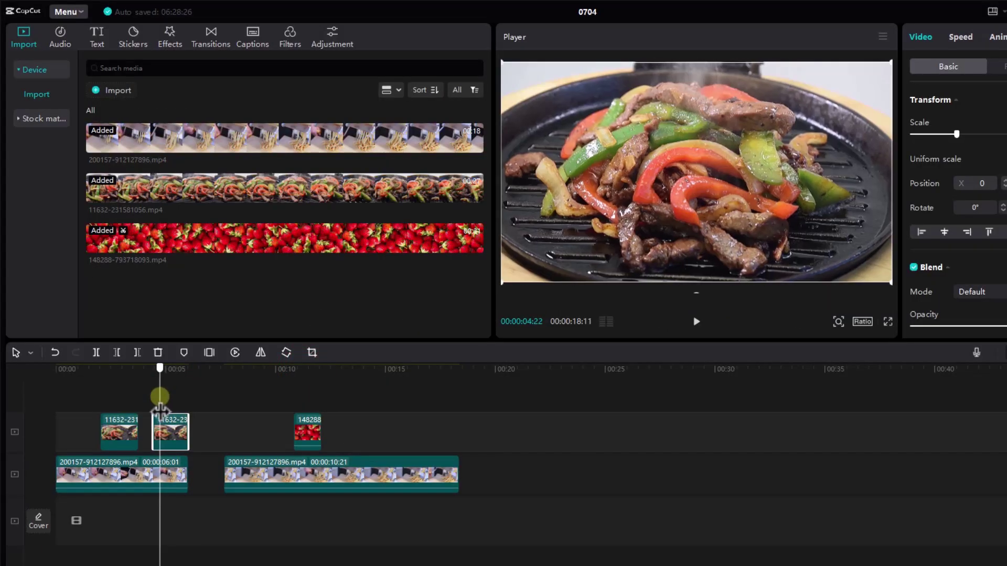
pyautogui.moveTo(157, 411); pyautogui.dragTo(155, 411)
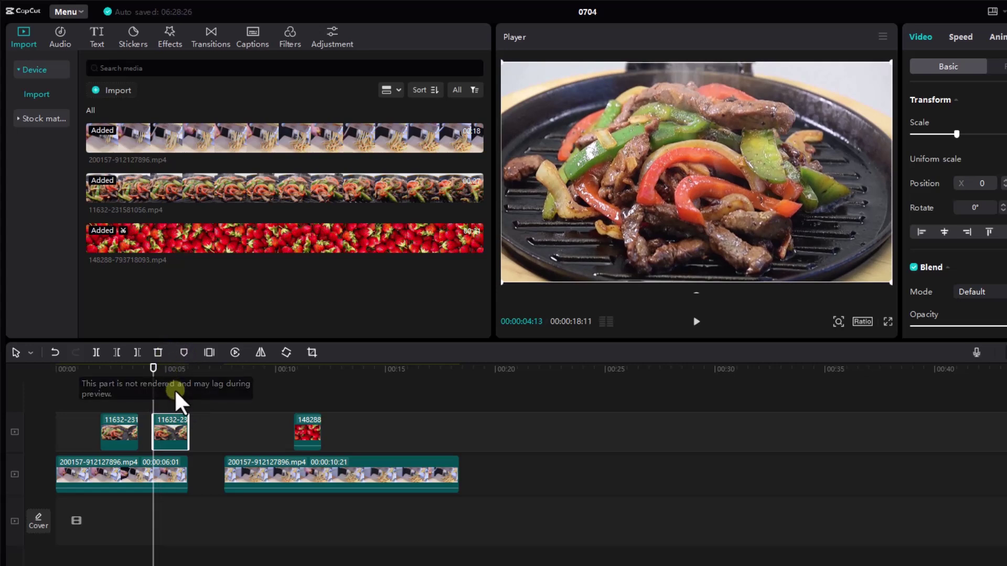
pyautogui.press('space')
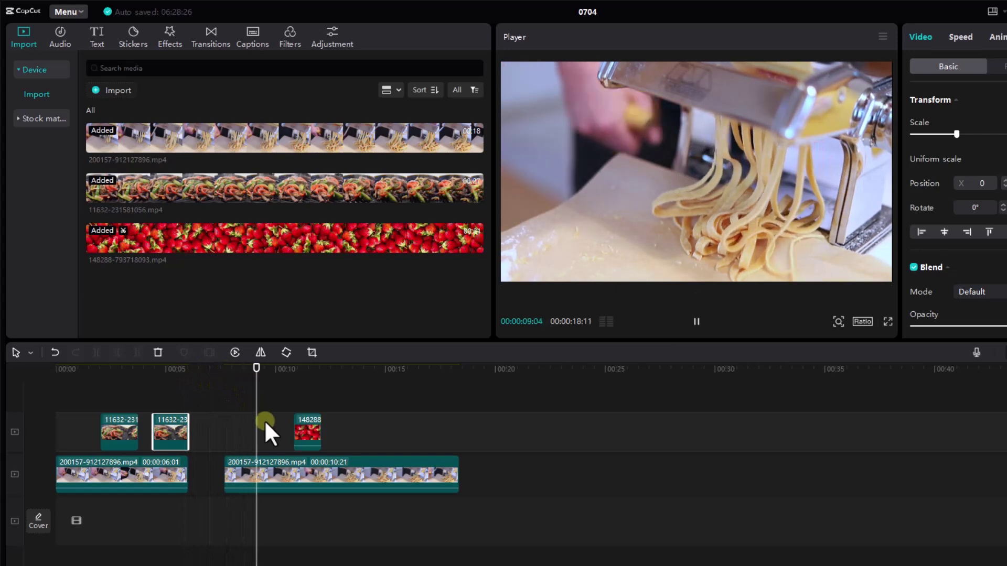
# - Move the remaining strawberry piece to just after the second steak piece, at about 6.2 s, and preview the timeline
pyautogui.moveTo(313, 425); pyautogui.dragTo(221, 429)
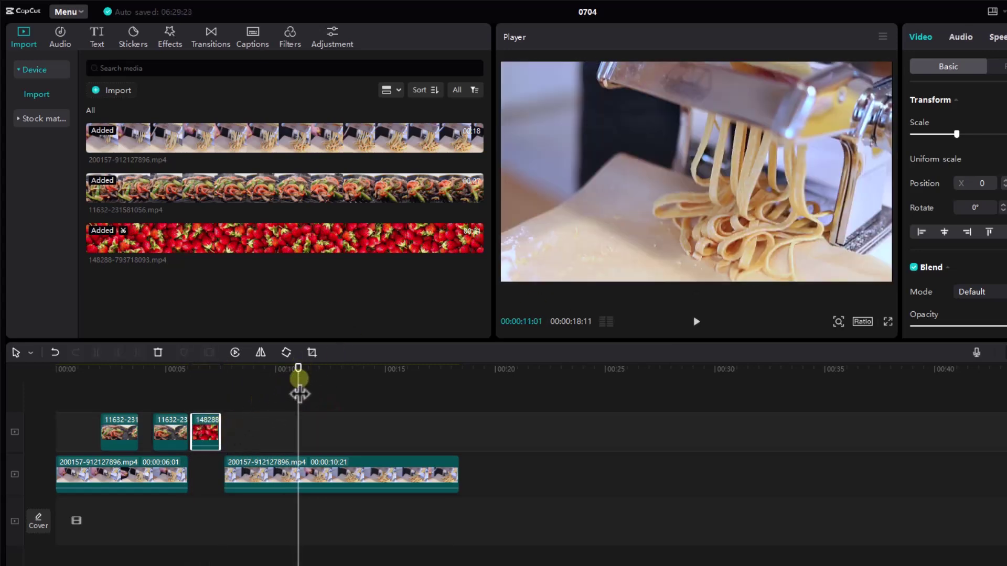
pyautogui.moveTo(298, 378); pyautogui.dragTo(232, 394)
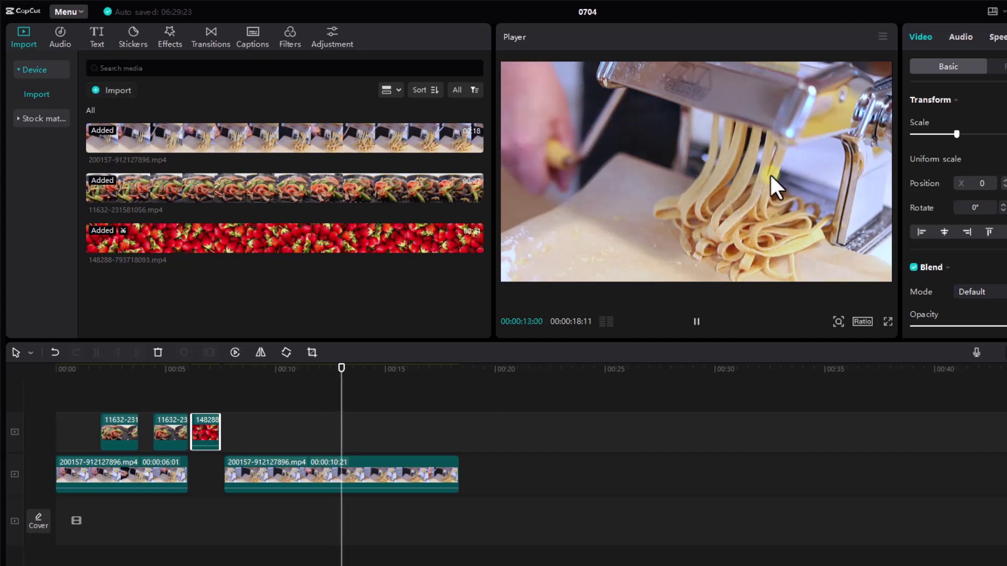
pyautogui.click(700, 321)
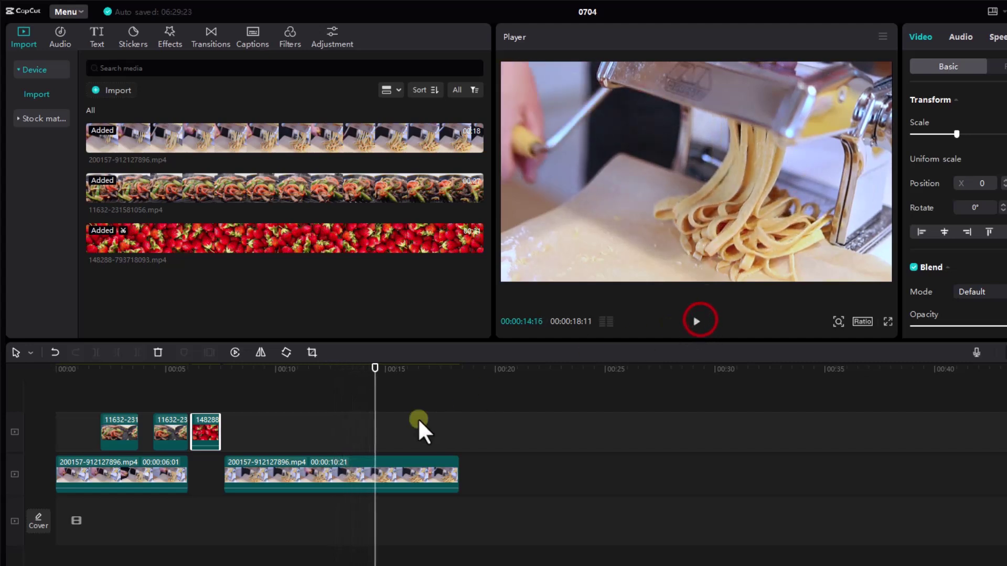
# - Reverse the second 200157-912127896.mp4 piece and play it back from 00:00:08:08
pyautogui.click(341, 478)
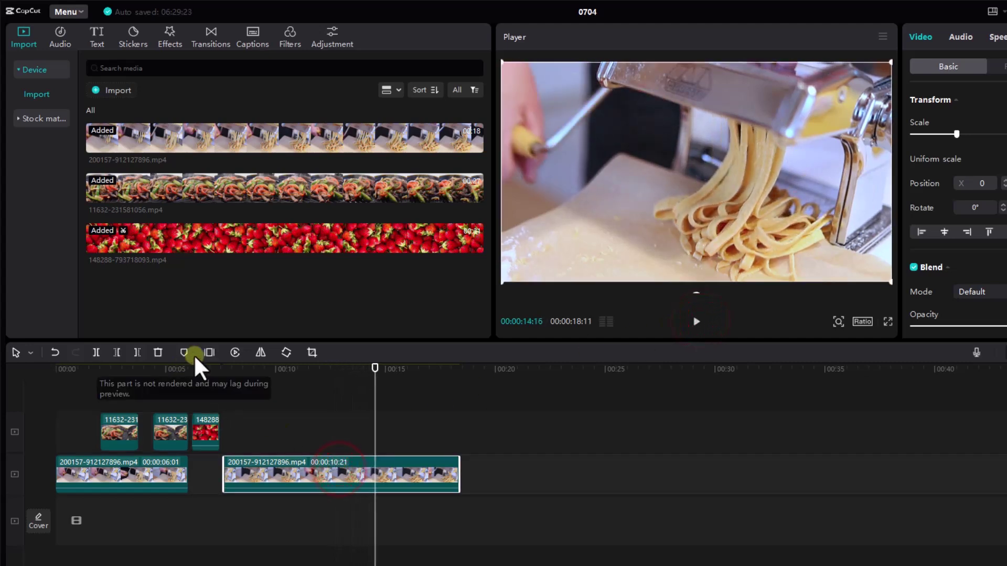
pyautogui.click(235, 353)
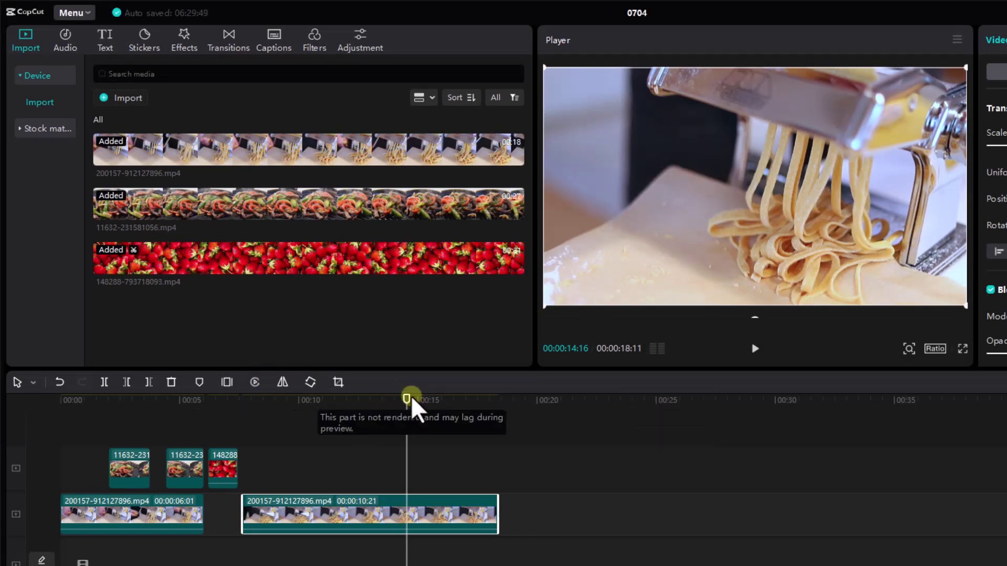
pyautogui.moveTo(408, 416); pyautogui.dragTo(257, 401)
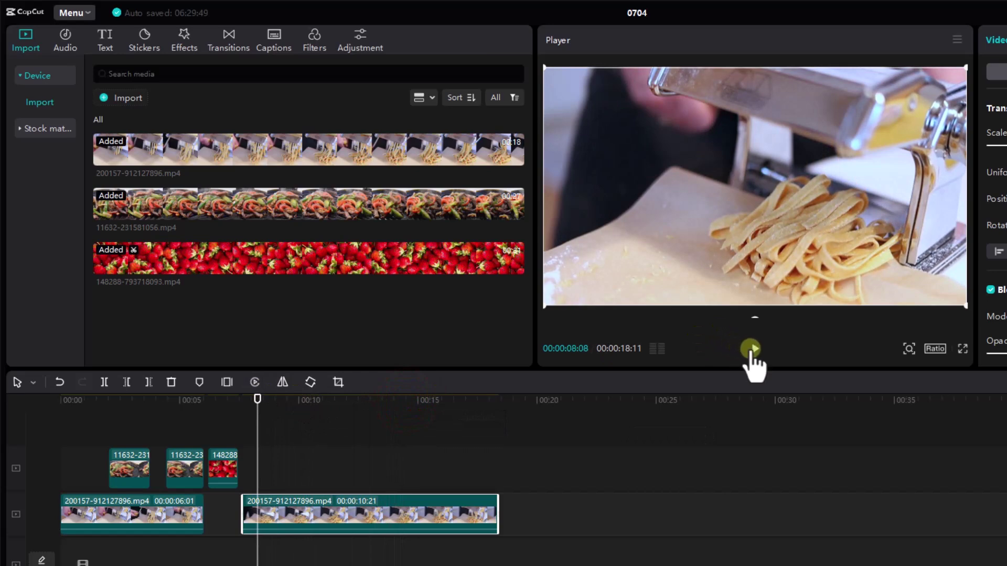
pyautogui.click(751, 349)
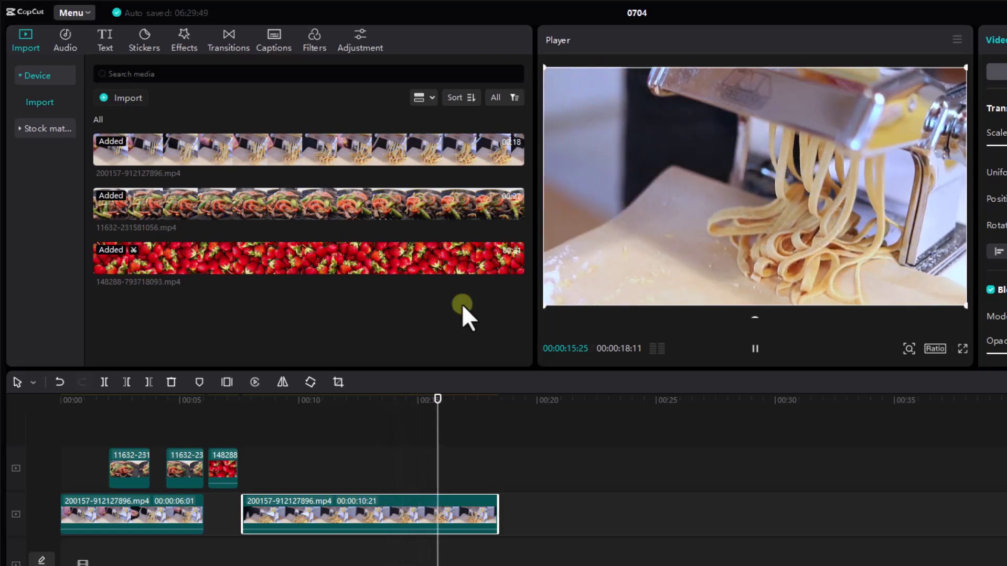
pyautogui.click(755, 349)
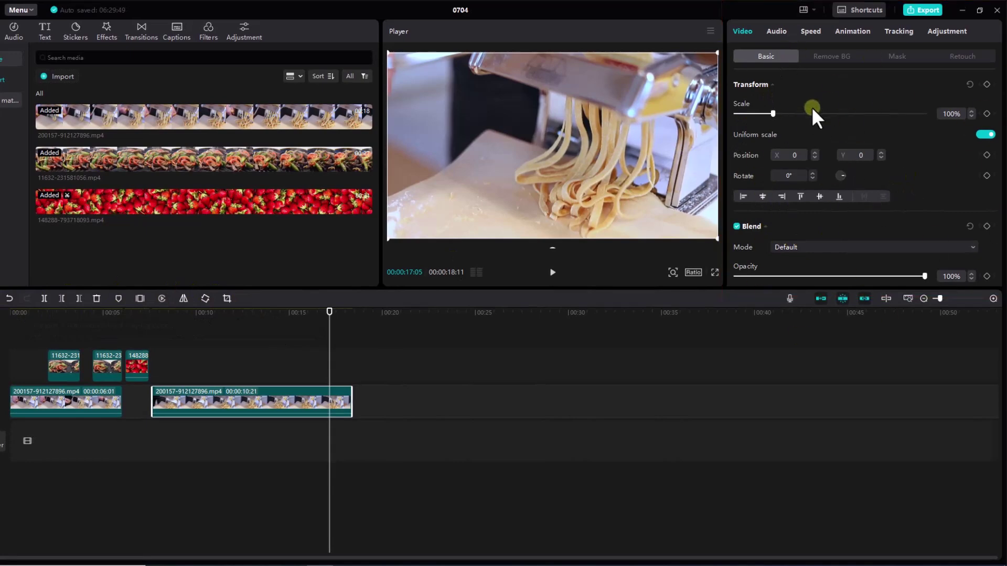
# - Look through the selected clip's Basic video settings, from Transform and Blend to Stabilize and Motion blur
pyautogui.scroll(-5, 821, 131)
pyautogui.scroll(1, 834, 162)
pyautogui.scroll(-1, 841, 178)
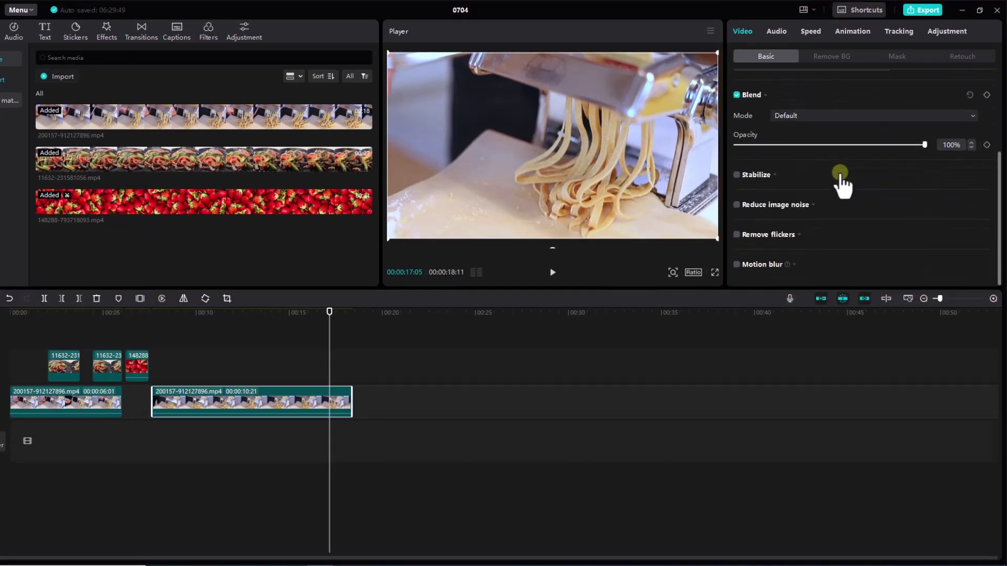